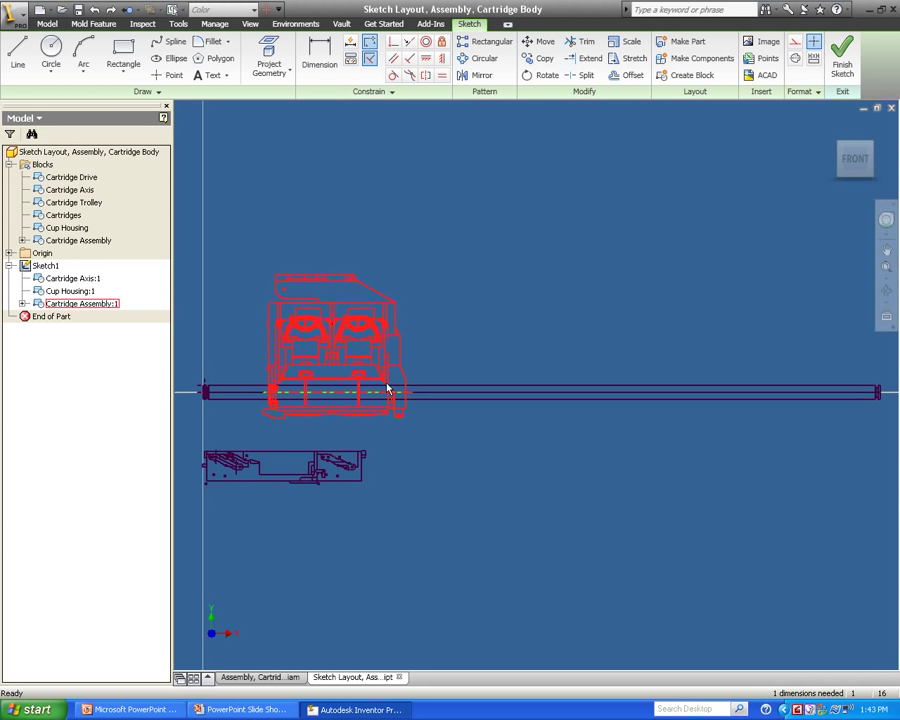
- Drag the Cartridge Assembly:1 block a short way along the cartridge axis to test its motion
left_click_drag(363, 366, 383, 360)
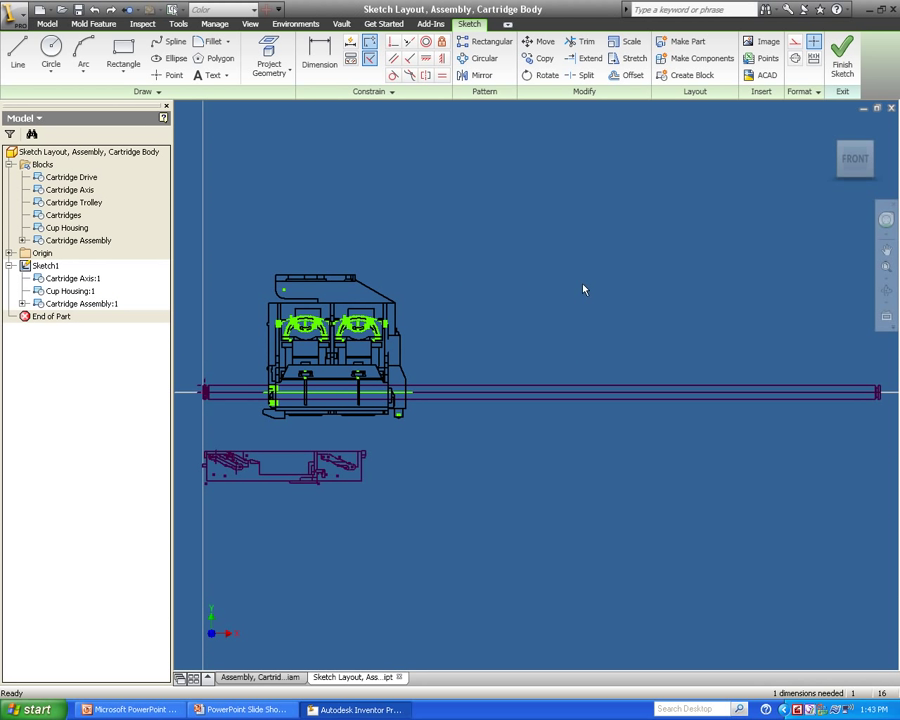
- Import the 'Assembly, Cartridge Seal' AutoCAD drawing with AutoCAD Blocks to Inventor Blocks enabled
left_click(766, 82)
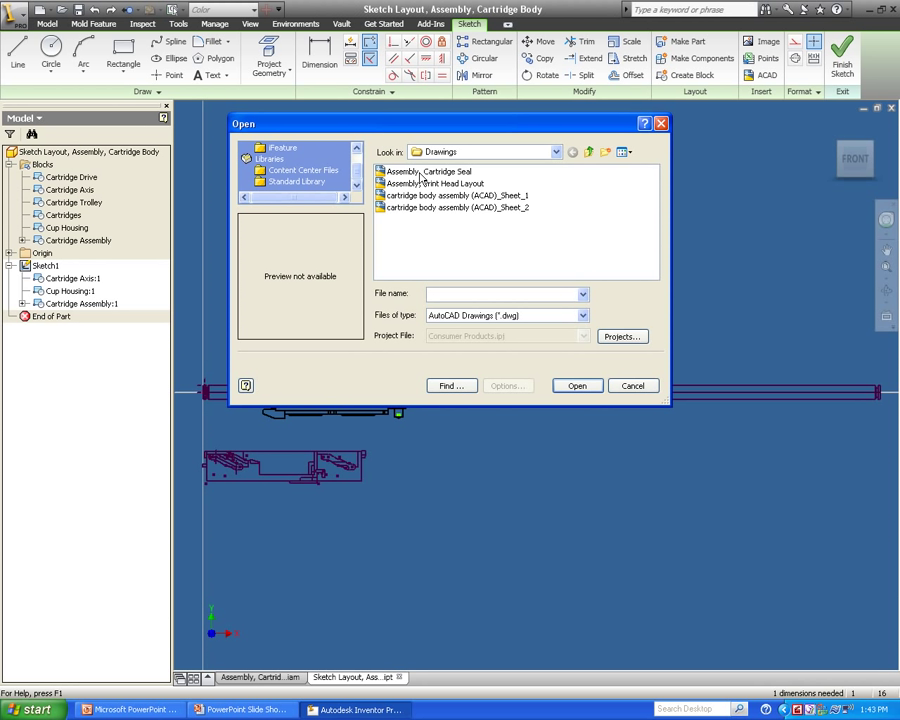
left_click(421, 172)
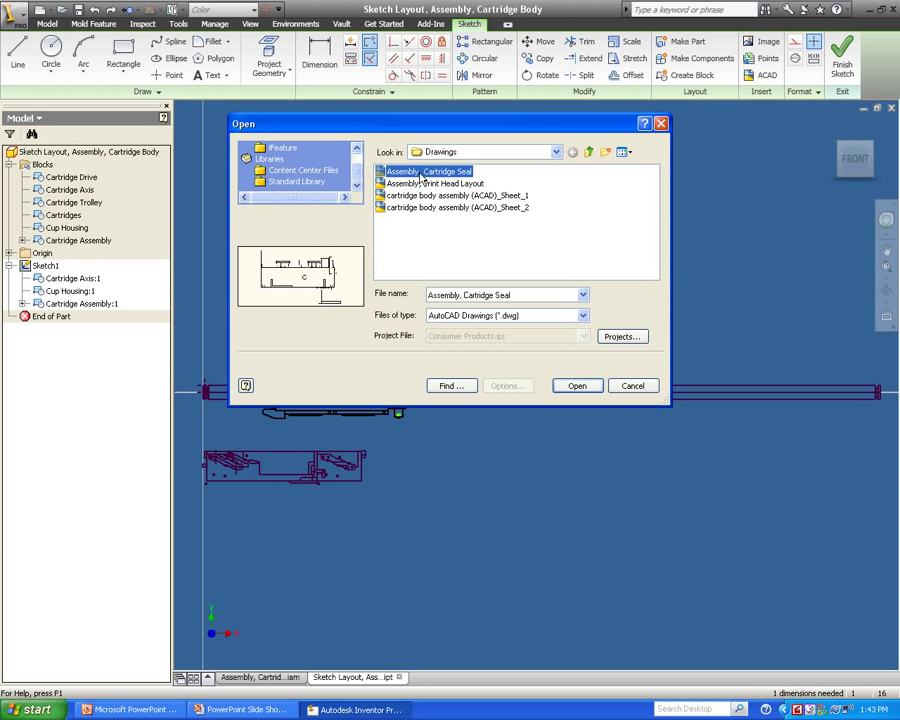
left_click(577, 386)
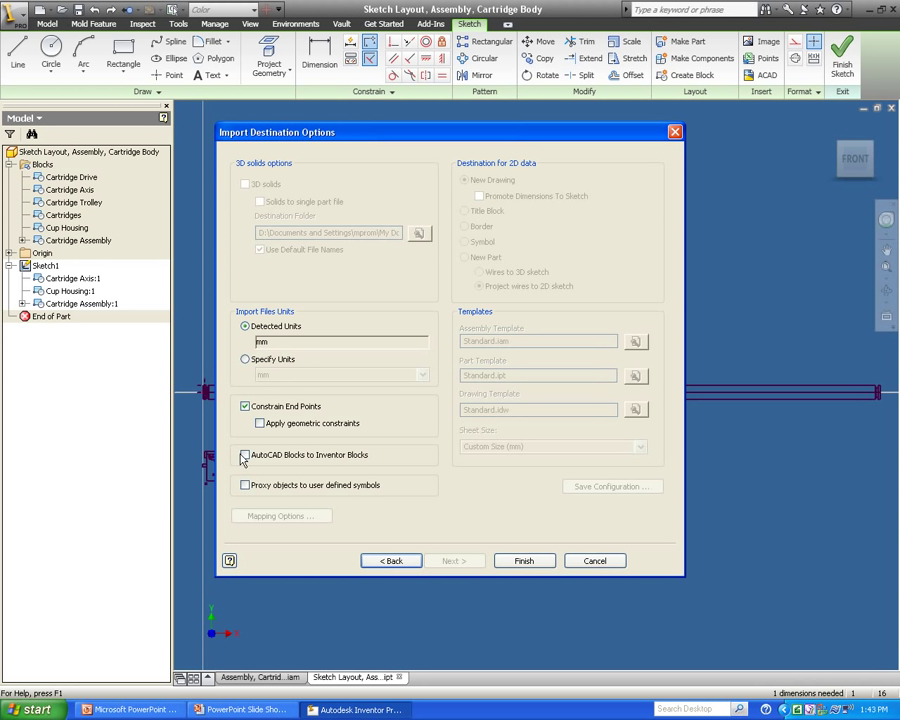
left_click(526, 562)
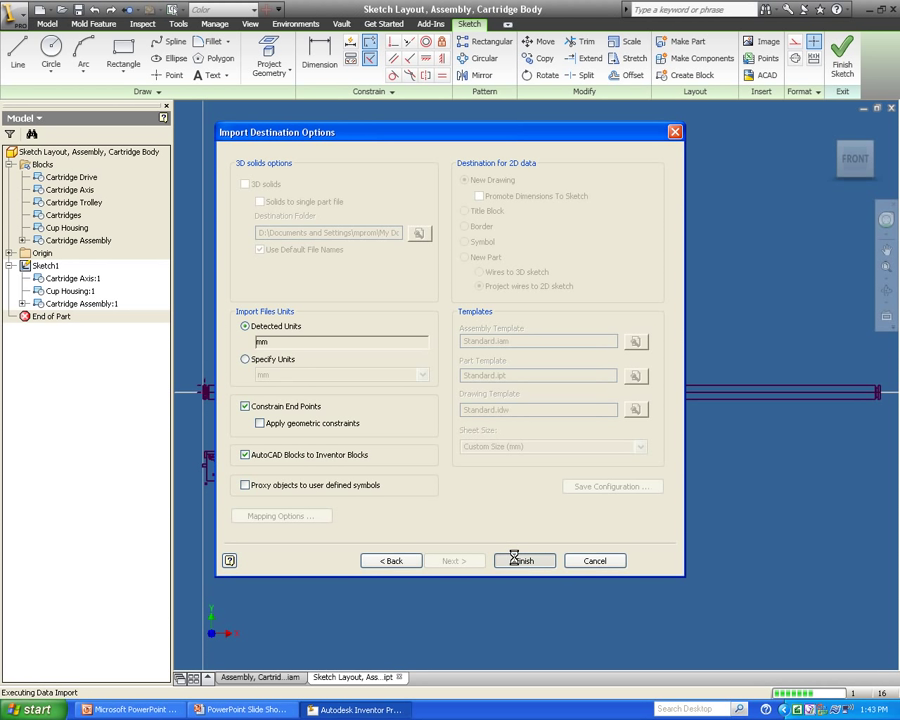
- Move the Cup Tray block onto the lower slot circle
scroll(296, 488, "down", 5)
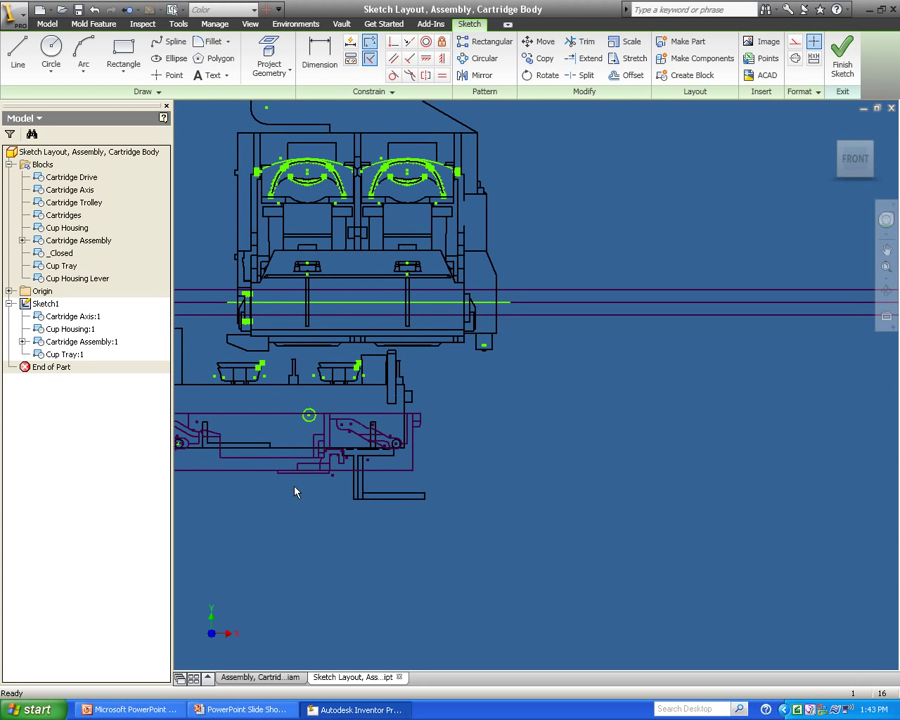
middle_click_drag(286, 482, 469, 521)
scroll(469, 521, "down", 8)
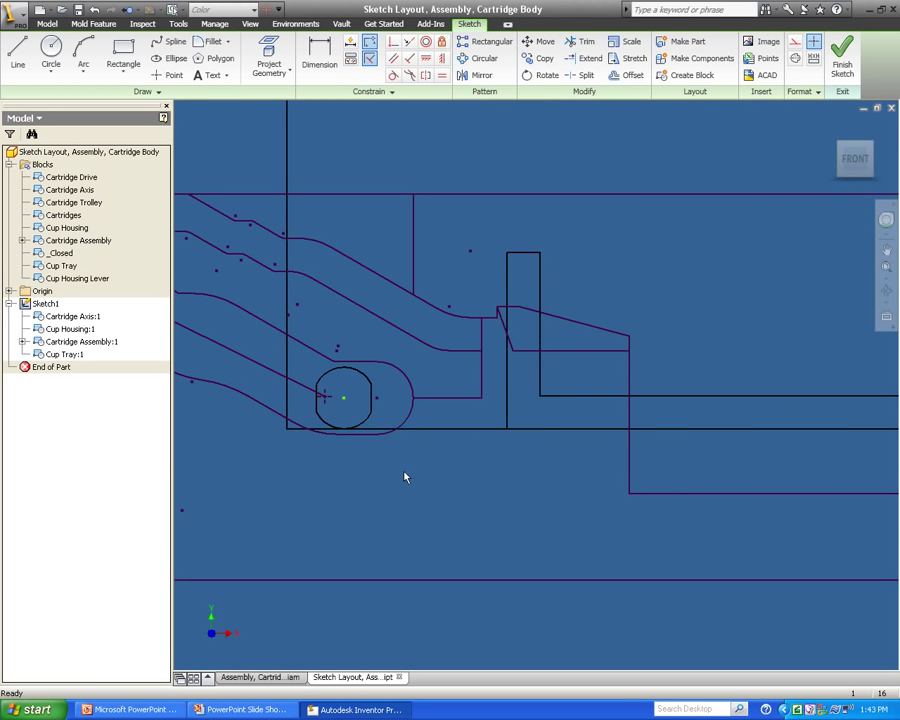
middle_click_drag(404, 476, 522, 490)
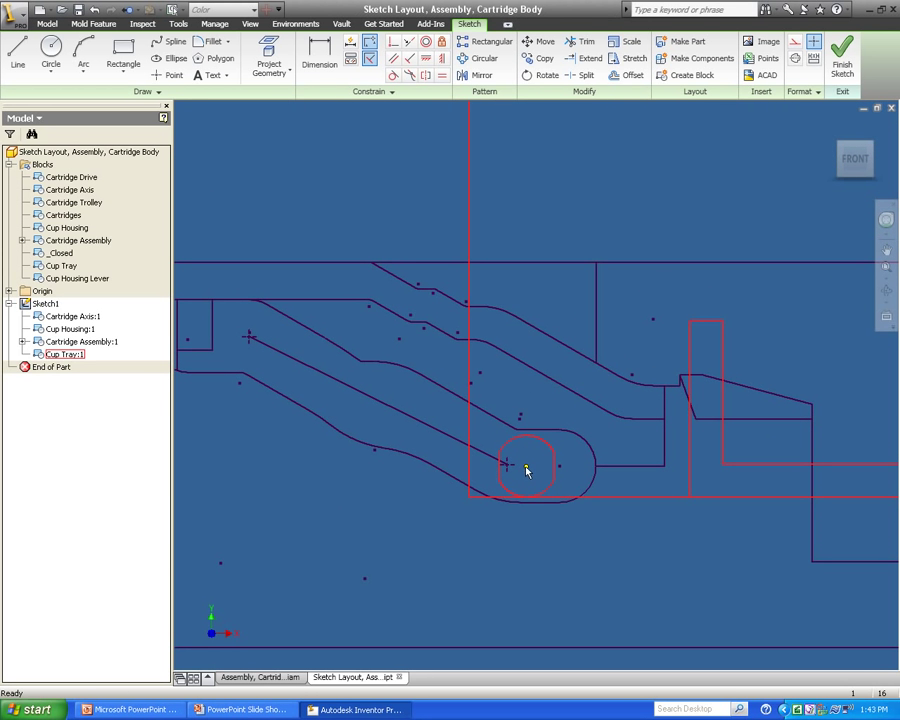
left_click_drag(527, 471, 452, 440)
- Make the cartridge's vertical edge collinear with the Cup Tray's left edge
scroll(434, 500, "up", 5)
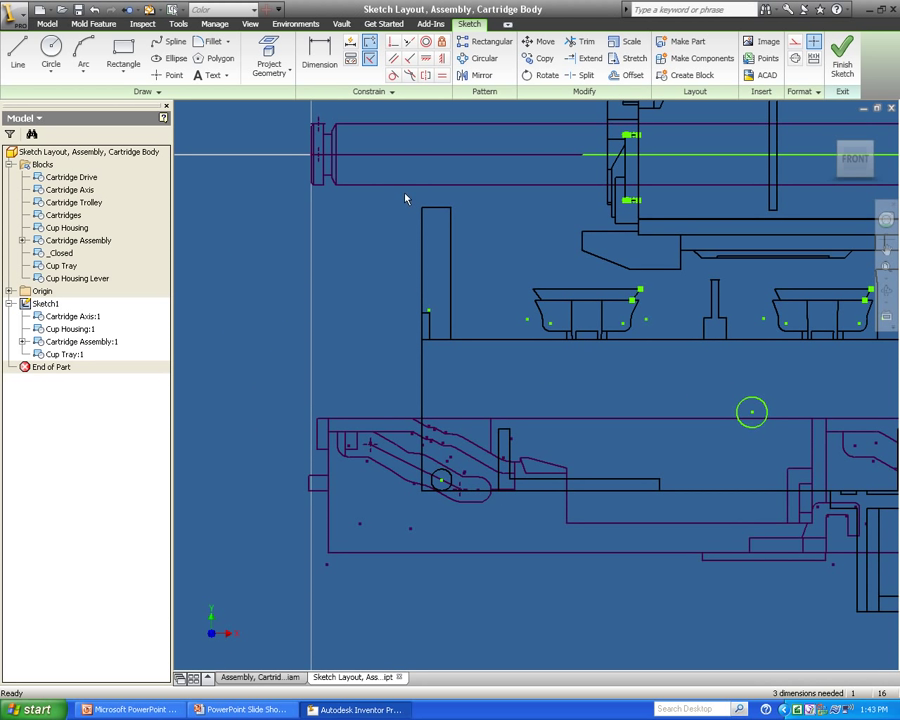
left_click(426, 58)
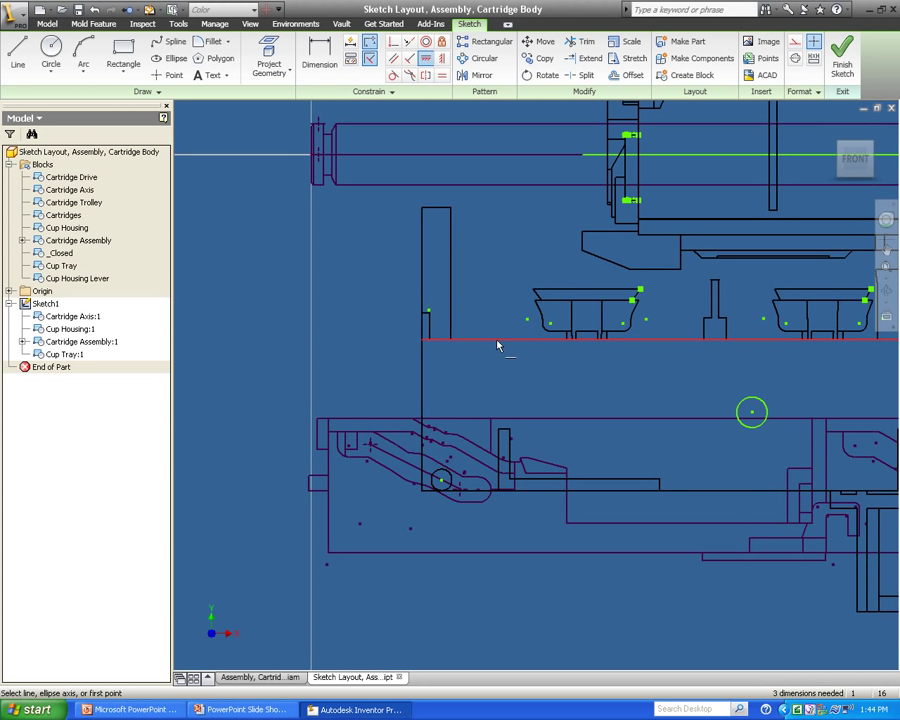
key("Escape")
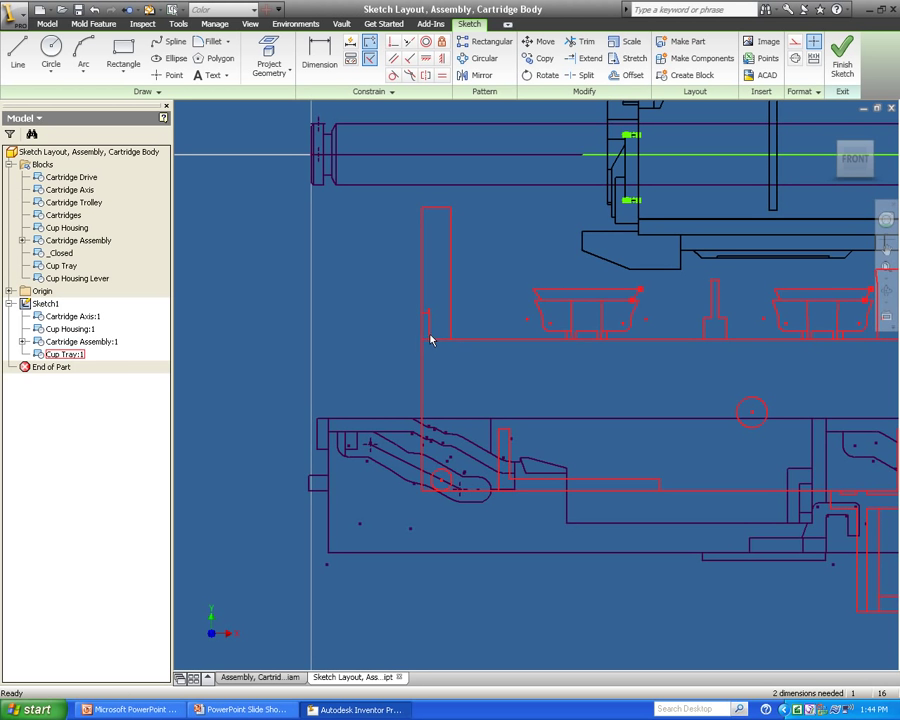
mouse_move(436, 345)
left_mouse_down()
mouse_move(408, 338)
mouse_move(436, 346)
mouse_move(422, 340)
left_mouse_up()
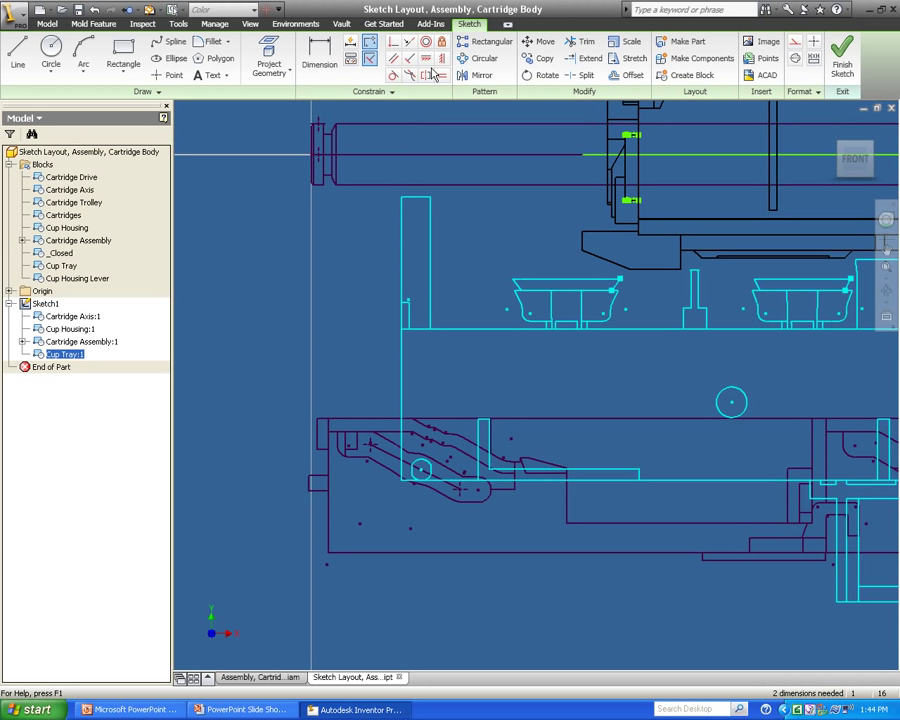
left_click(409, 48)
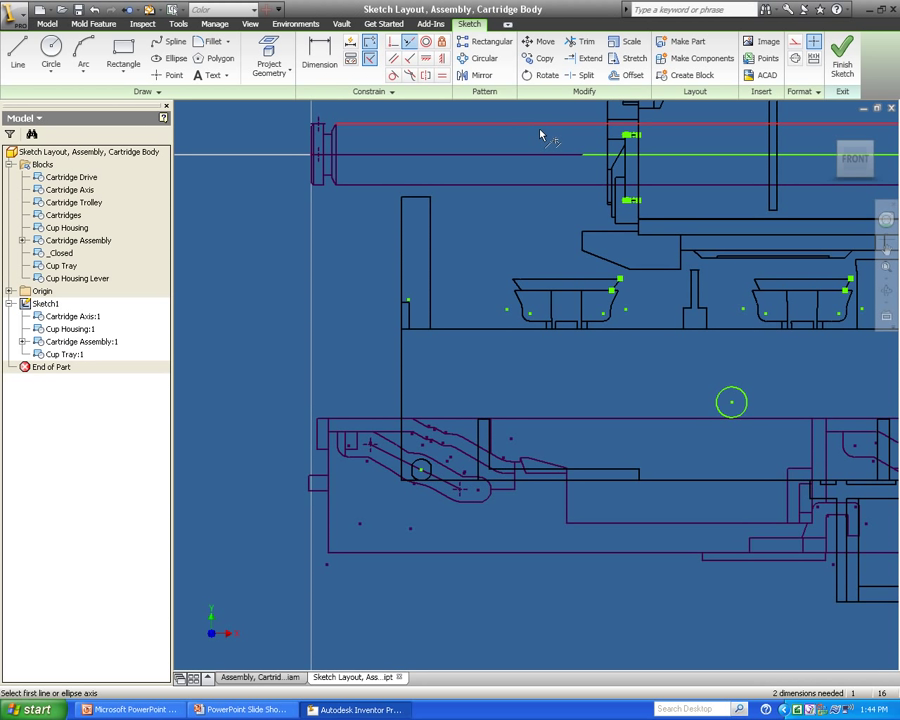
left_click(608, 133)
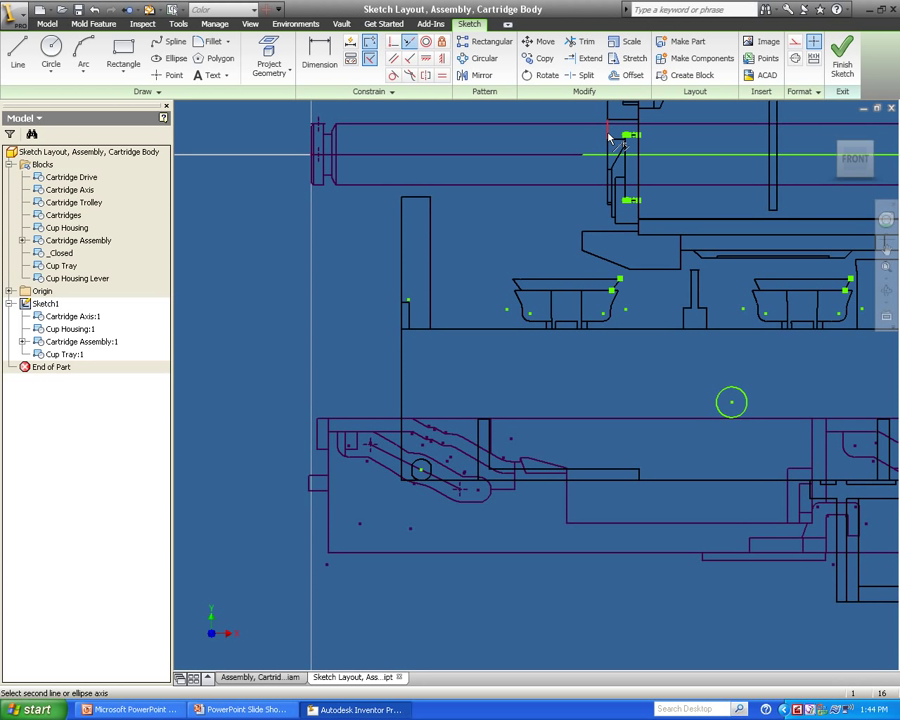
left_click(402, 208)
key("Escape")
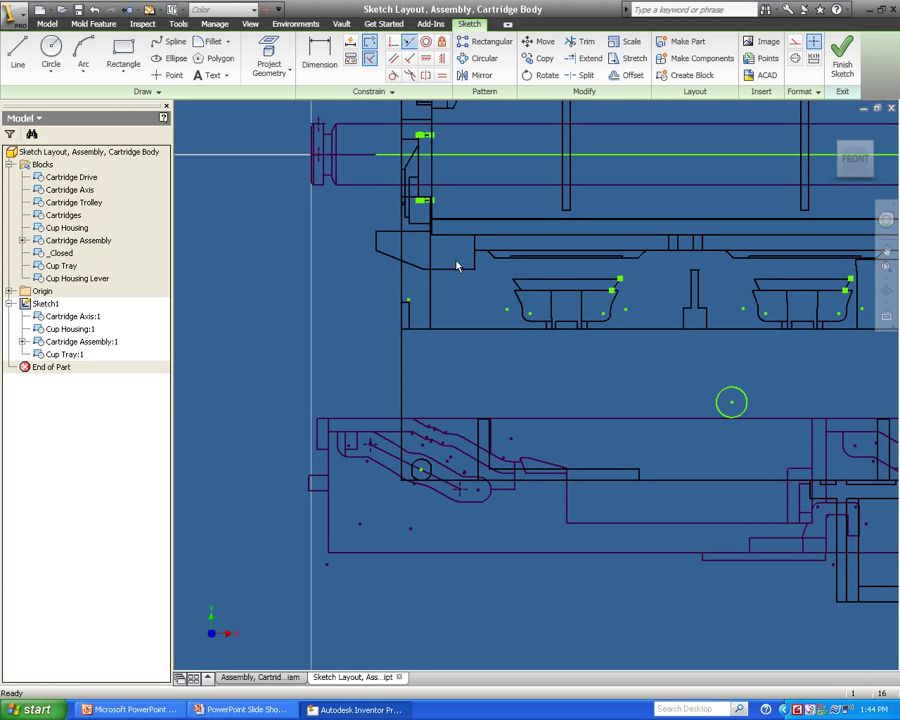
- Check alignment by moving Cartridge Assembly, then reposition the Cup Tray under the cartridge cup
scroll(482, 277, "down", 3)
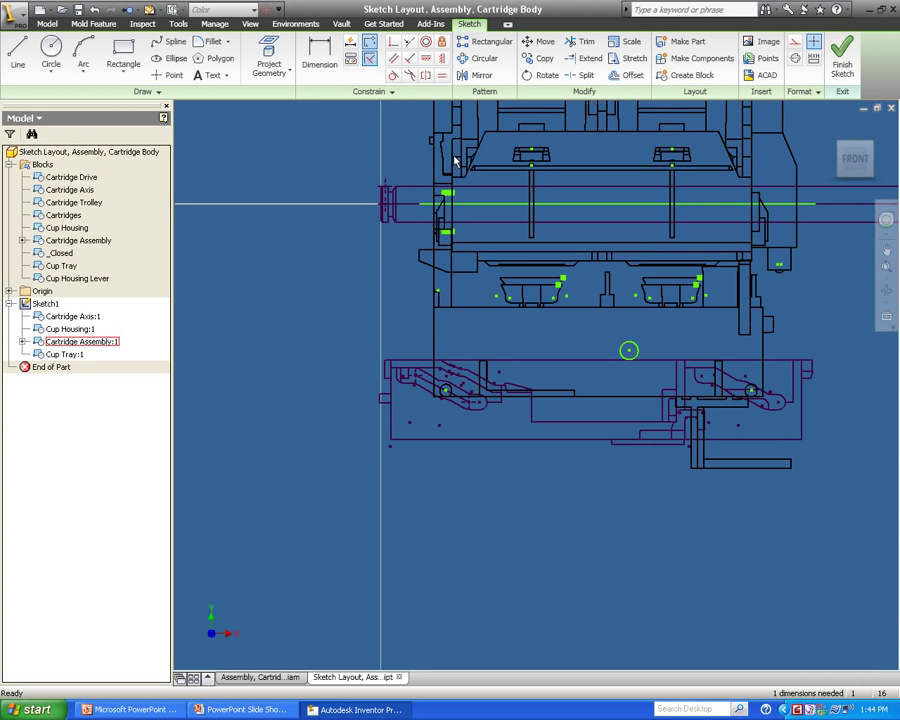
mouse_move(477, 155)
left_mouse_down()
mouse_move(522, 150)
mouse_move(454, 150)
left_mouse_up()
scroll(482, 263, "up", 6)
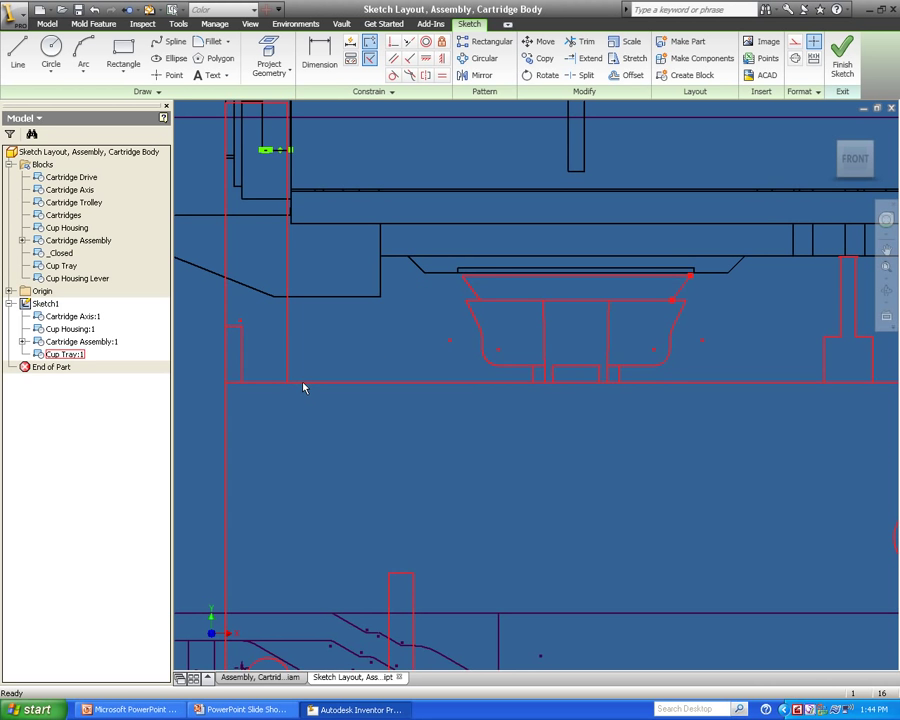
left_click_drag(301, 382, 428, 382)
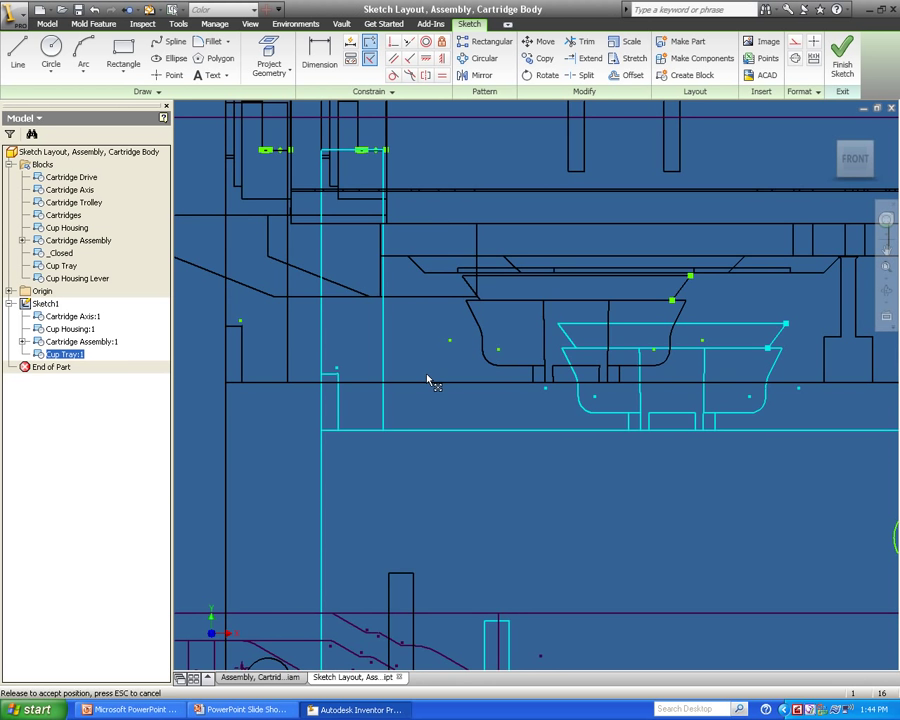
scroll(428, 378, "down", 5)
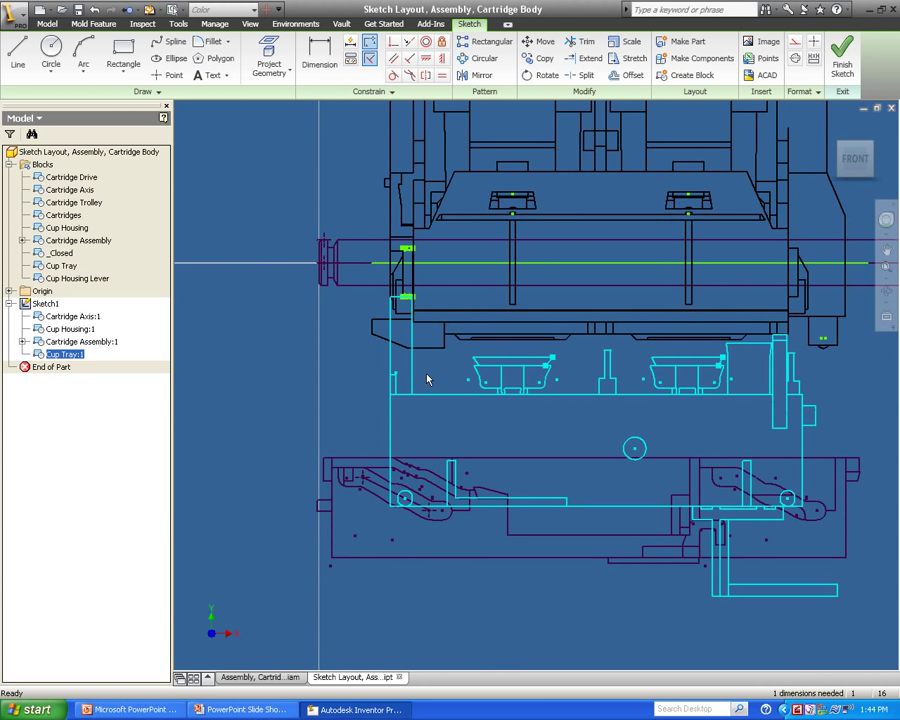
left_click(75, 278)
right_click(80, 280)
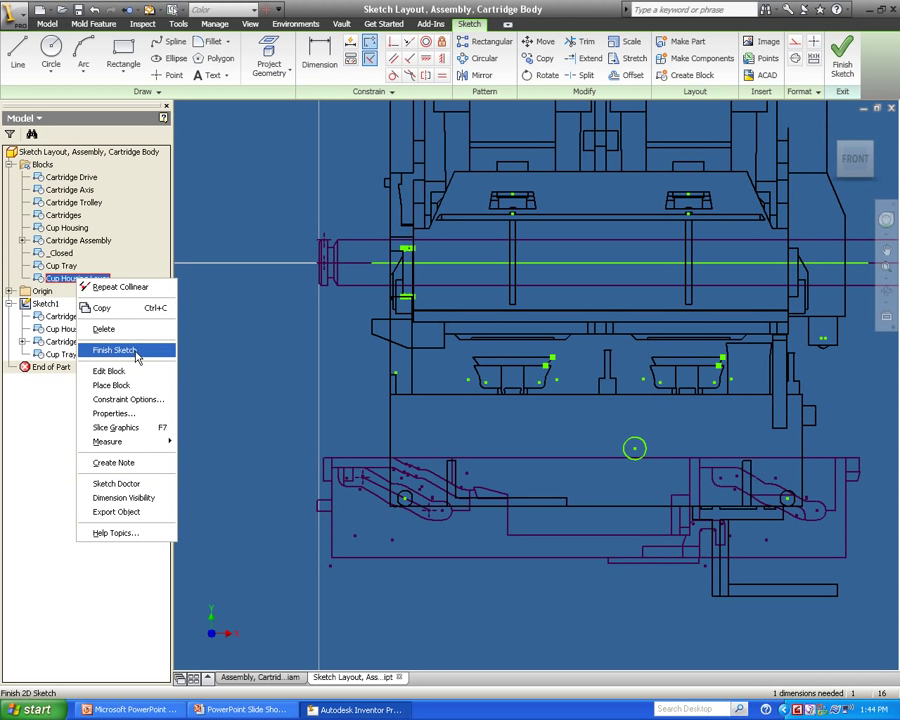
- Place one Cup Housing Lever block instance at its pivot position
left_click(110, 385)
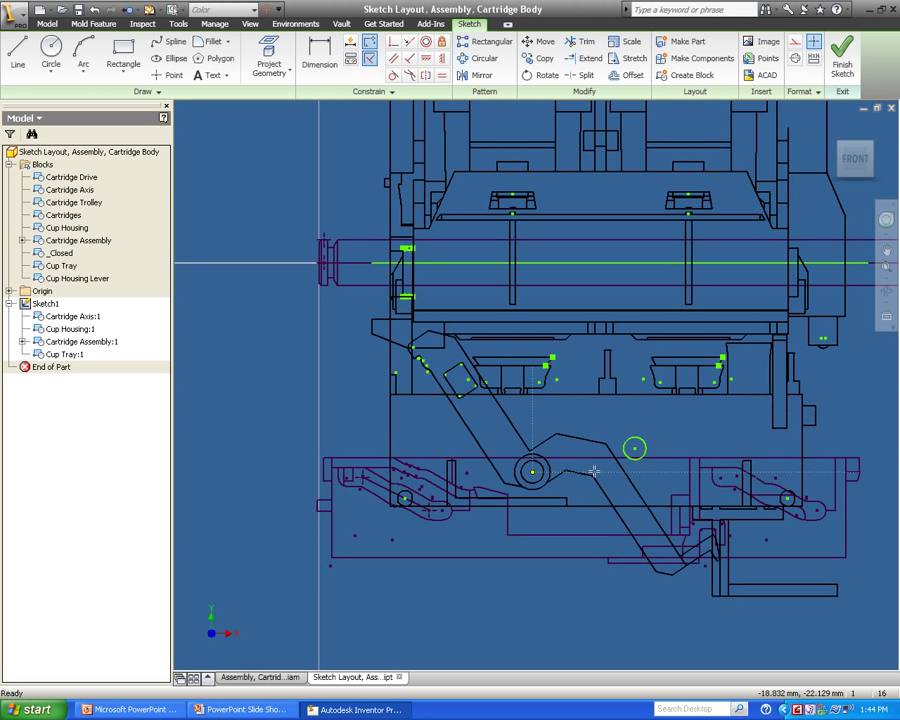
left_click(645, 460)
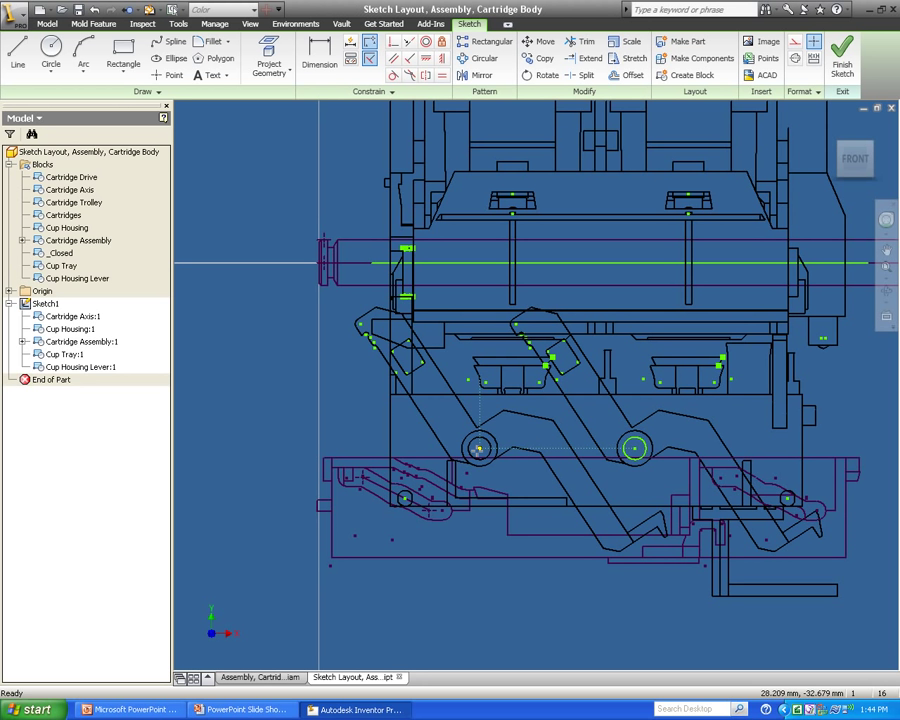
key("Escape")
scroll(585, 415, "up", 3)
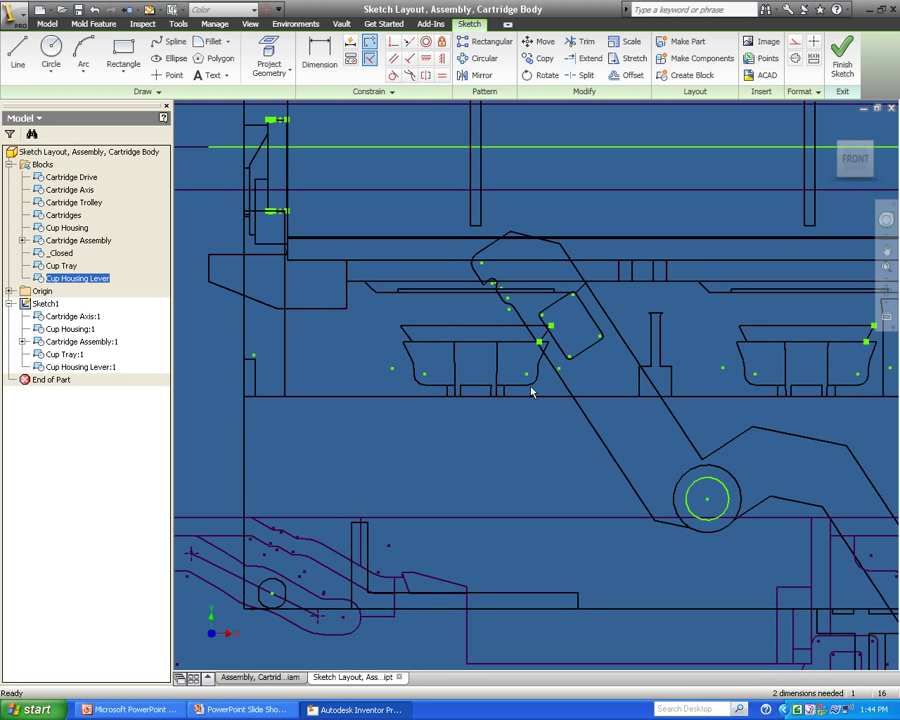
- Constrain the lever's top edge to the housing line and nudge the Cup Tray into place
left_click(394, 42)
left_click(552, 254)
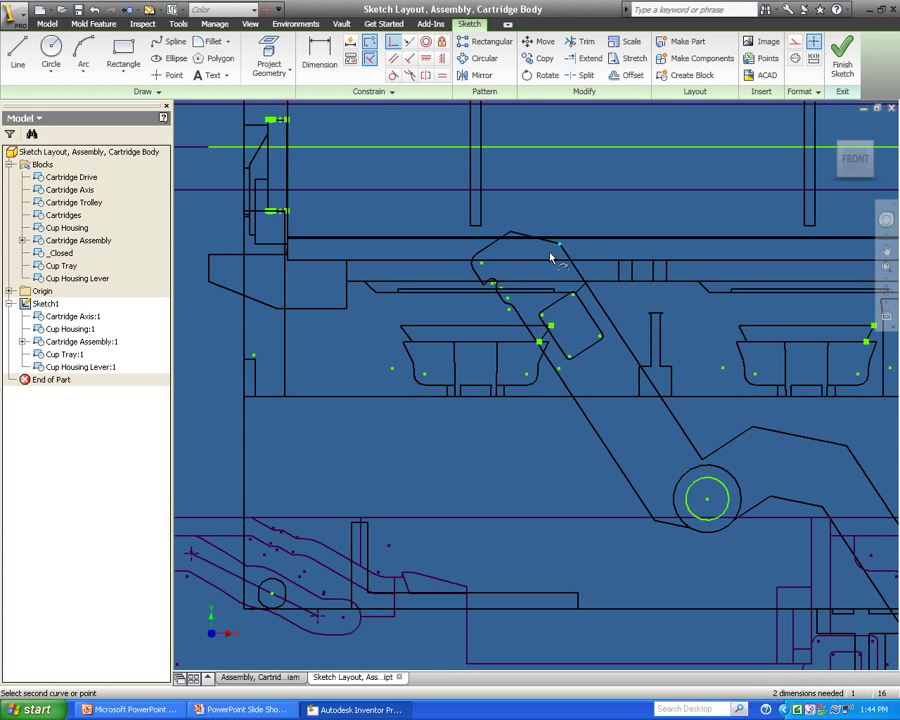
left_click(327, 311)
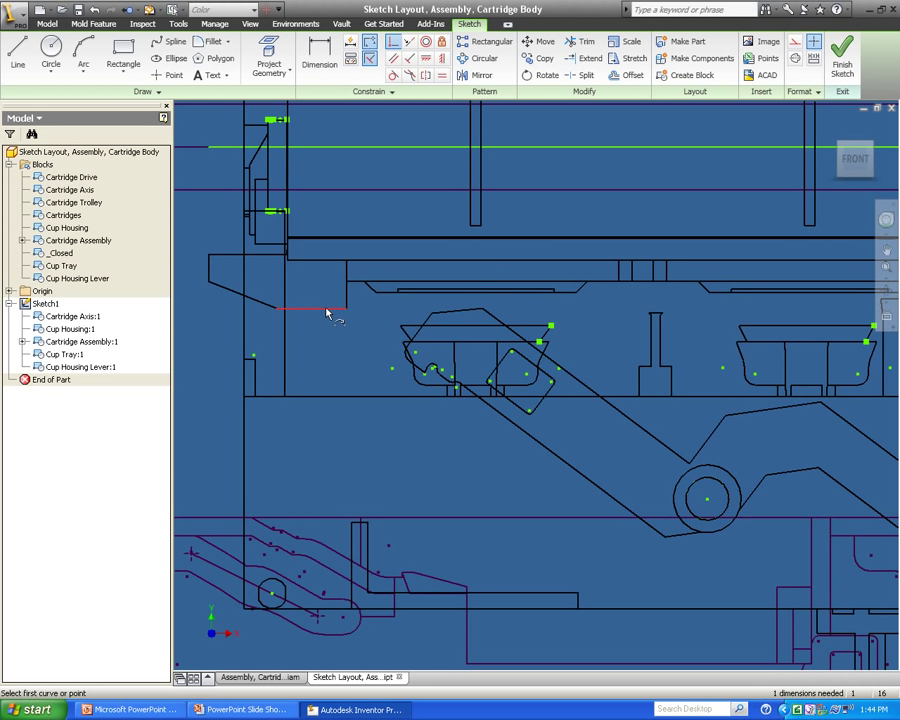
key("Escape")
scroll(425, 345, "down", 5)
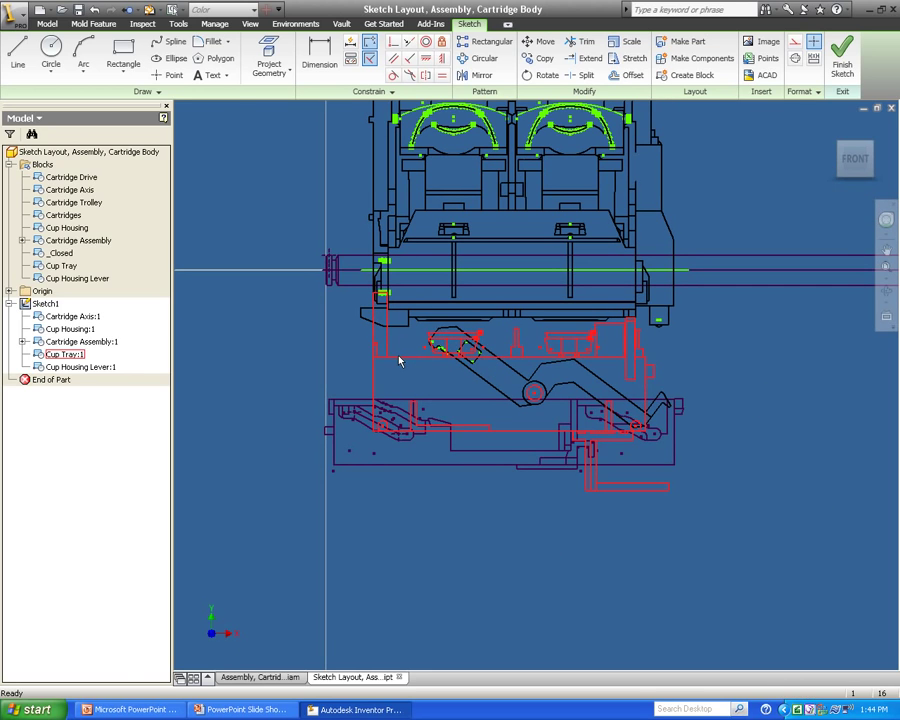
mouse_move(398, 358)
left_mouse_down()
mouse_move(368, 348)
mouse_move(432, 355)
mouse_move(398, 346)
left_mouse_up()
scroll(497, 407, "down", 3)
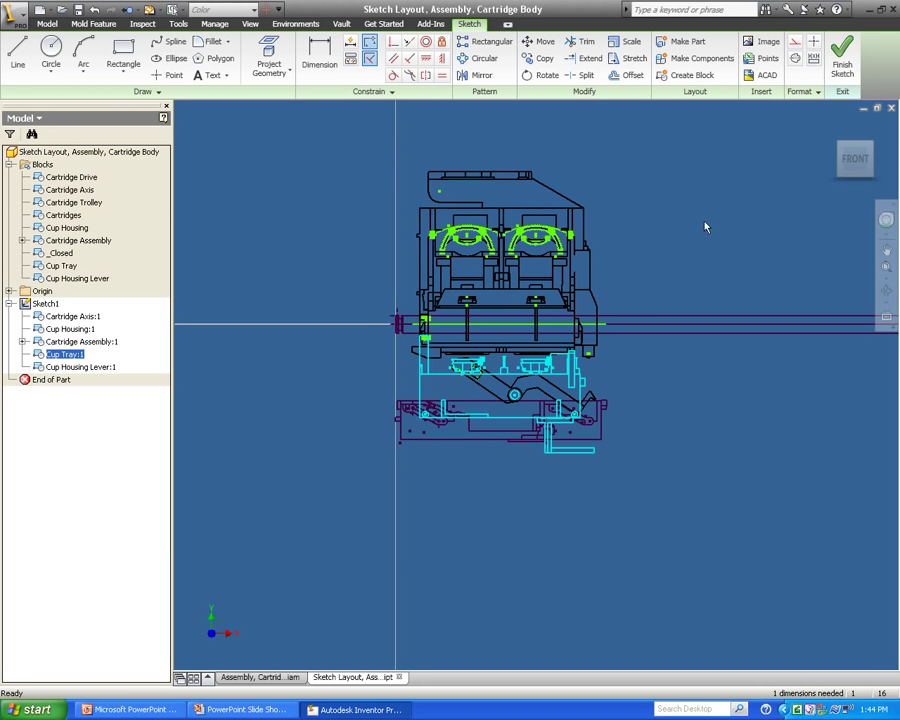
- Finish the layout sketch and view Sketch1 face-on with Look At
left_click(845, 65)
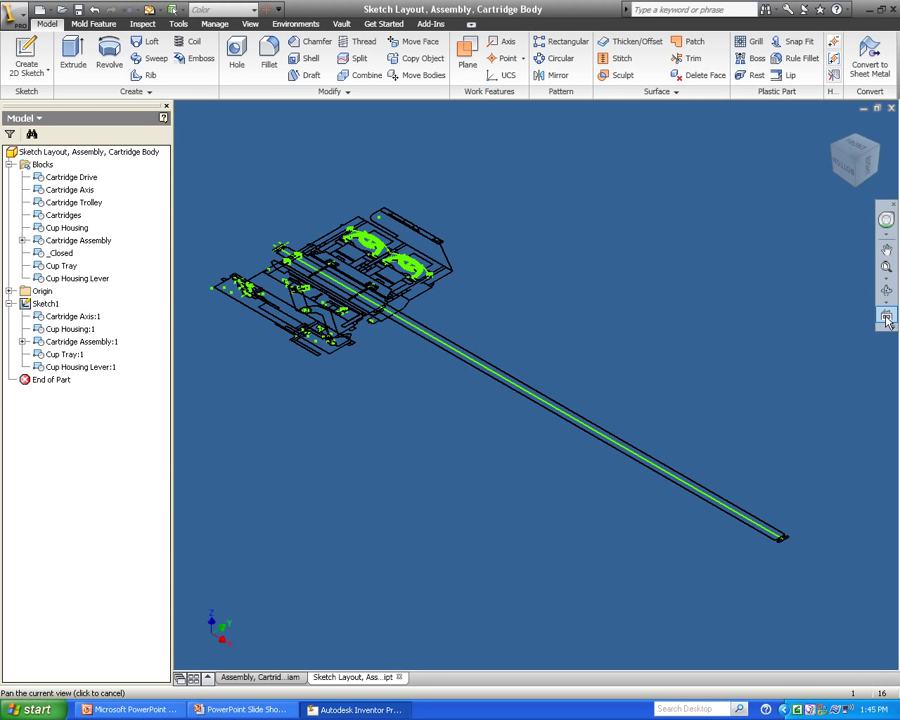
left_click(45, 303)
left_click(887, 317)
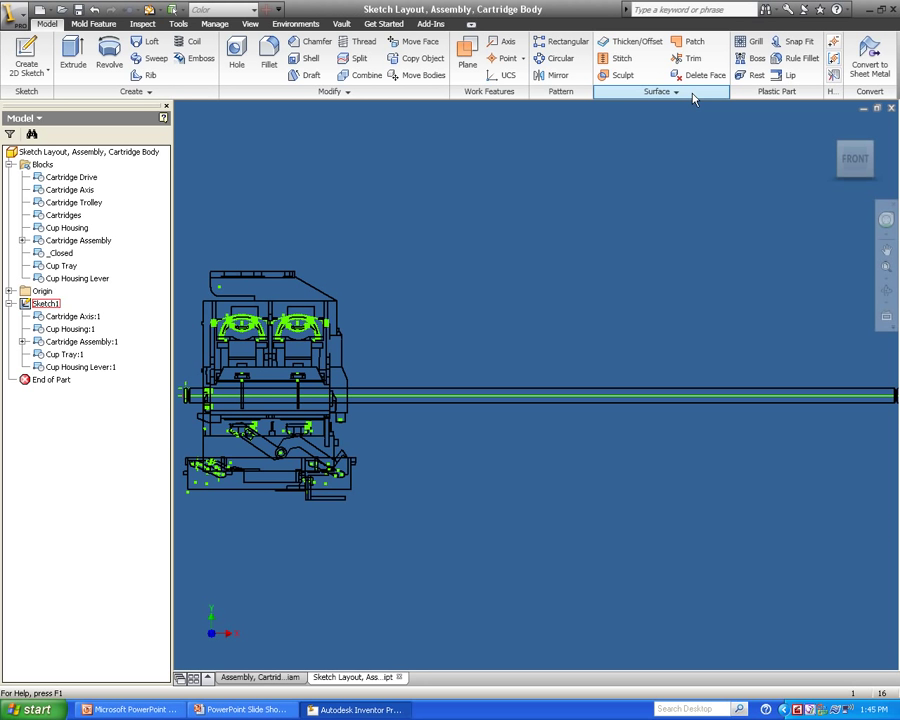
- Create UCS1 at the cartridge axis's left end with X offset -5.250 mm, then switch to the assembly
left_click(499, 78)
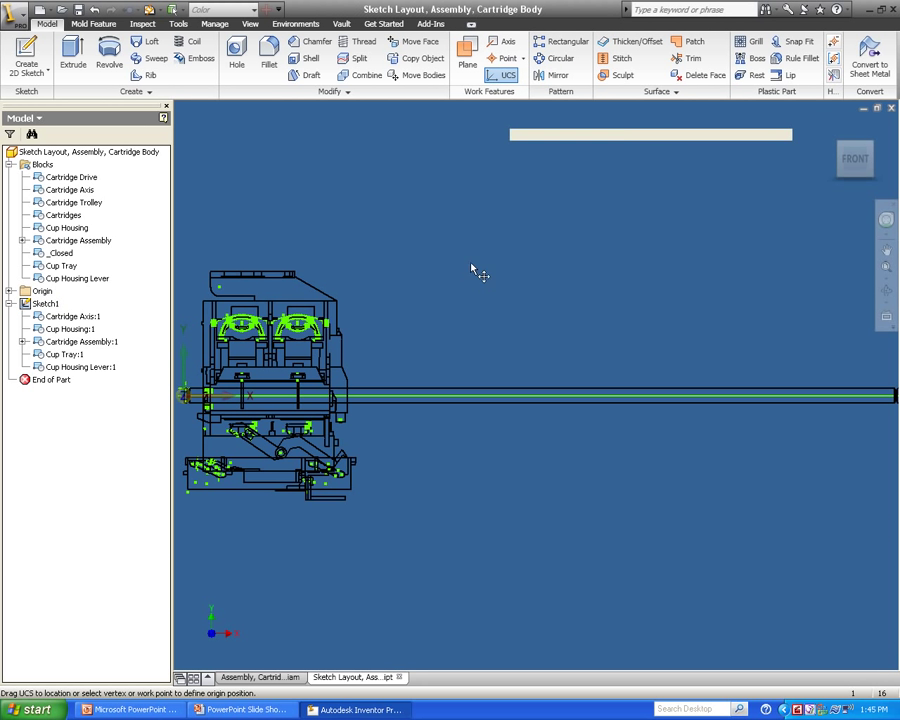
middle_click_drag(183, 410, 378, 397)
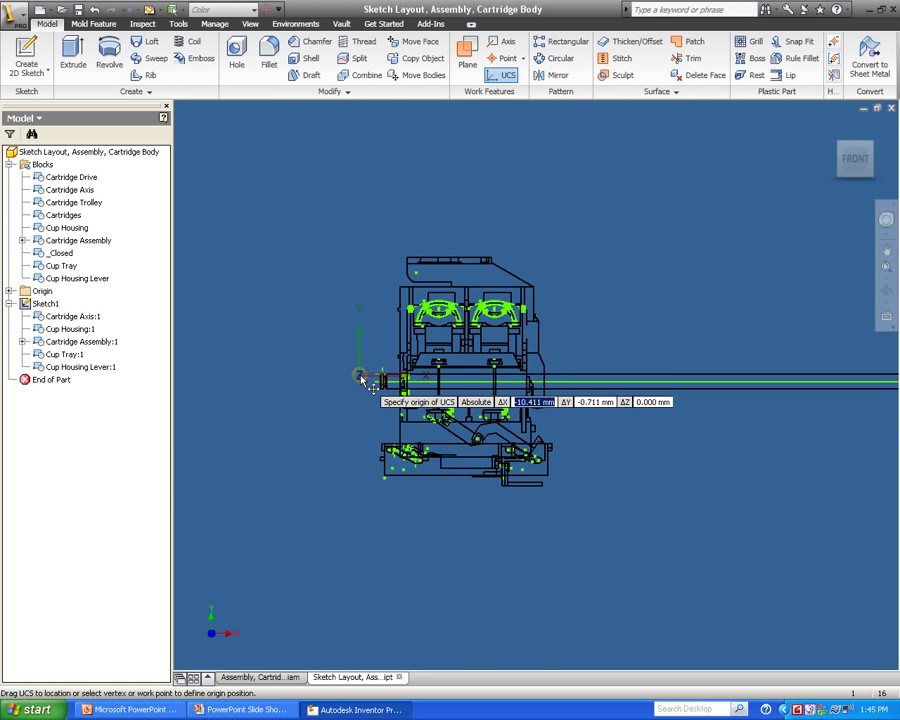
scroll(375, 394, "up", 5)
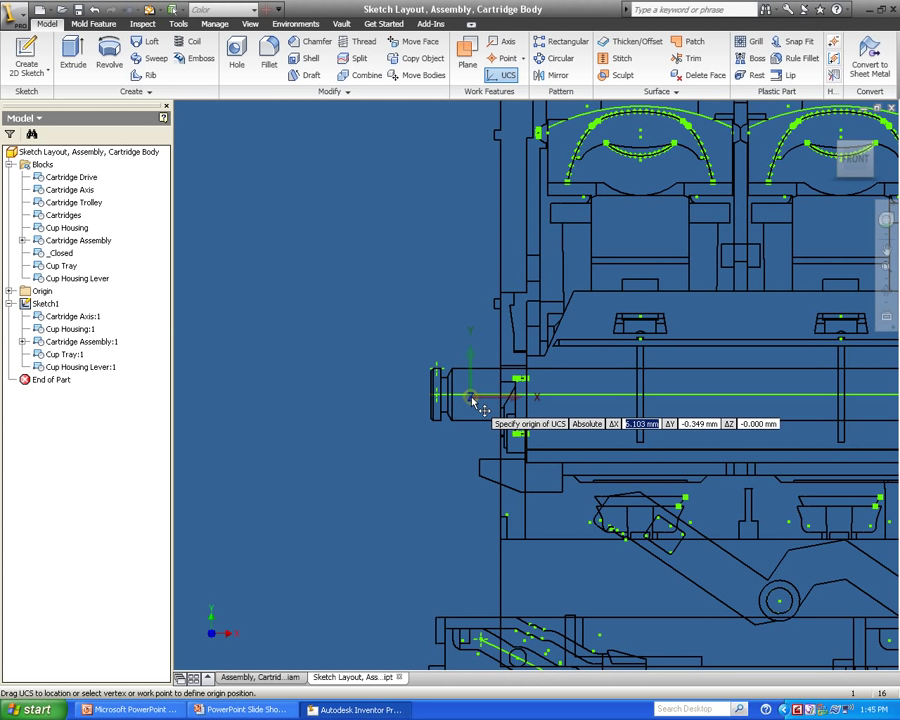
left_click(471, 395)
left_click(513, 398)
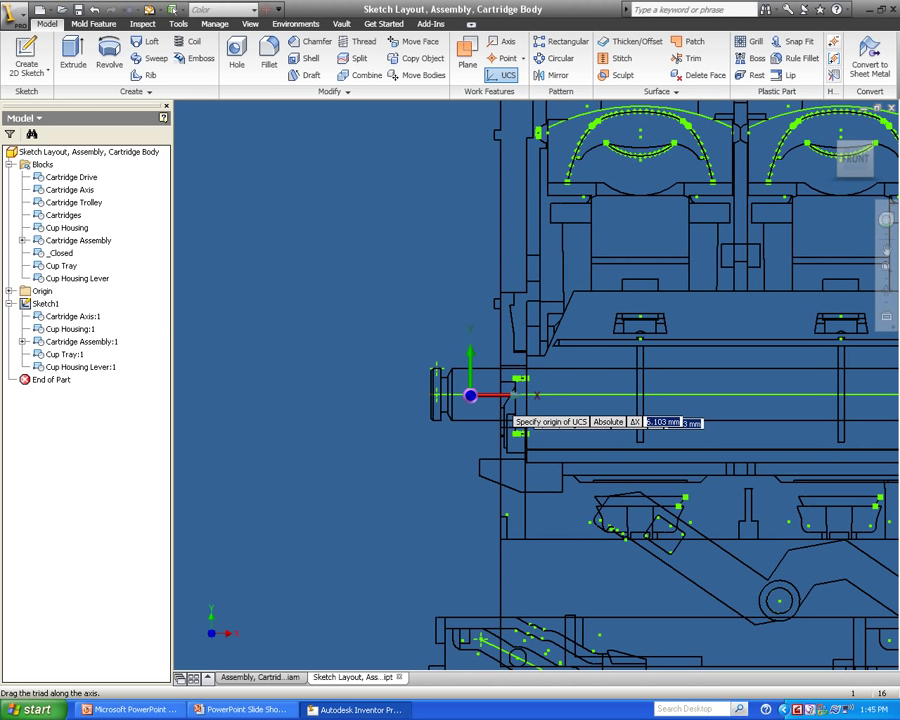
left_click(482, 402)
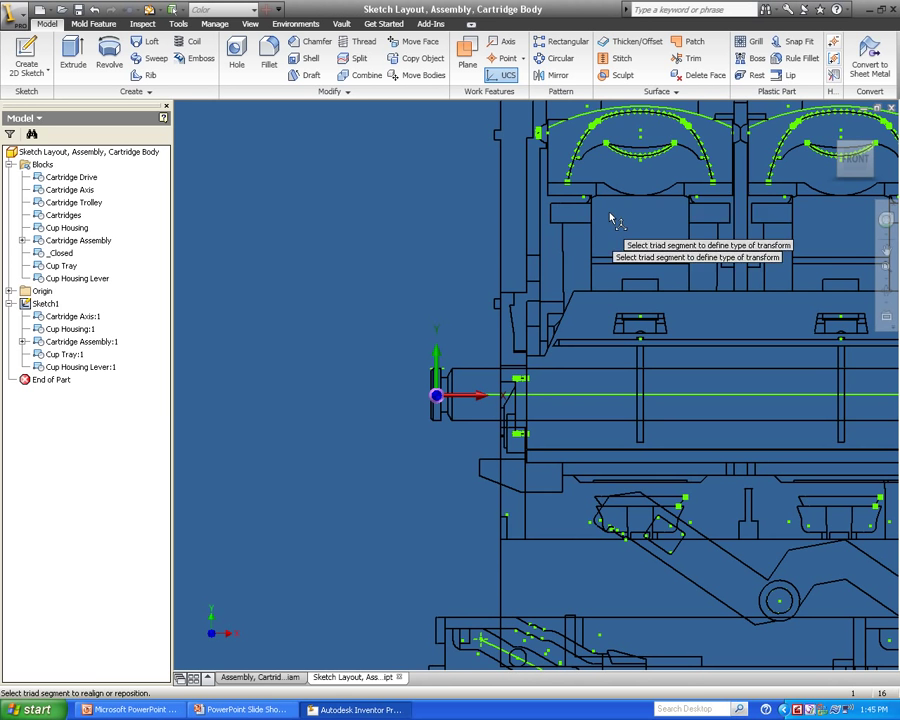
right_click(430, 237)
left_click(440, 239)
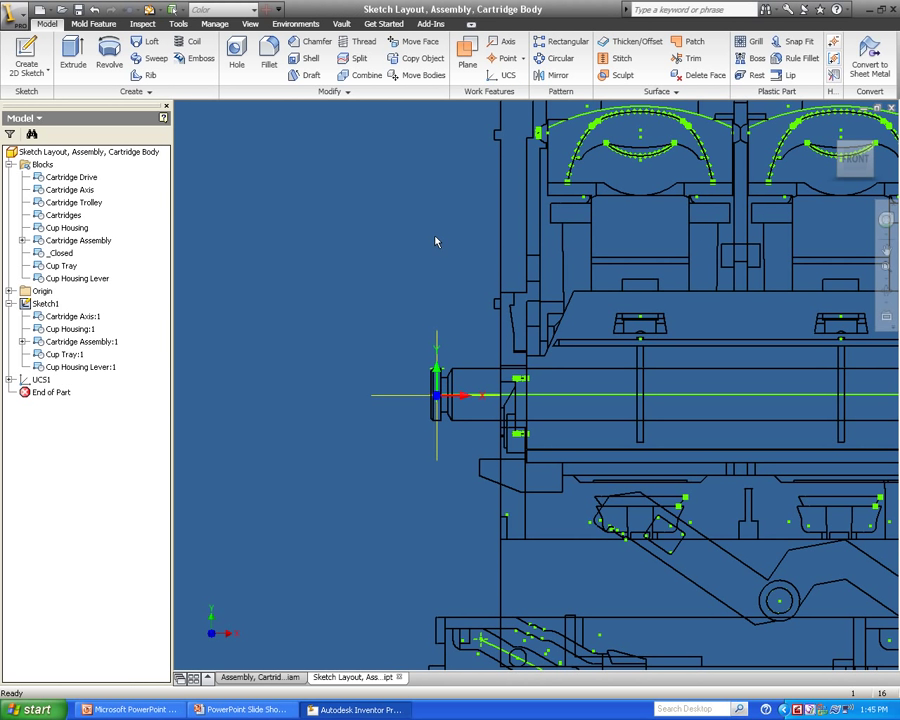
key("Home")
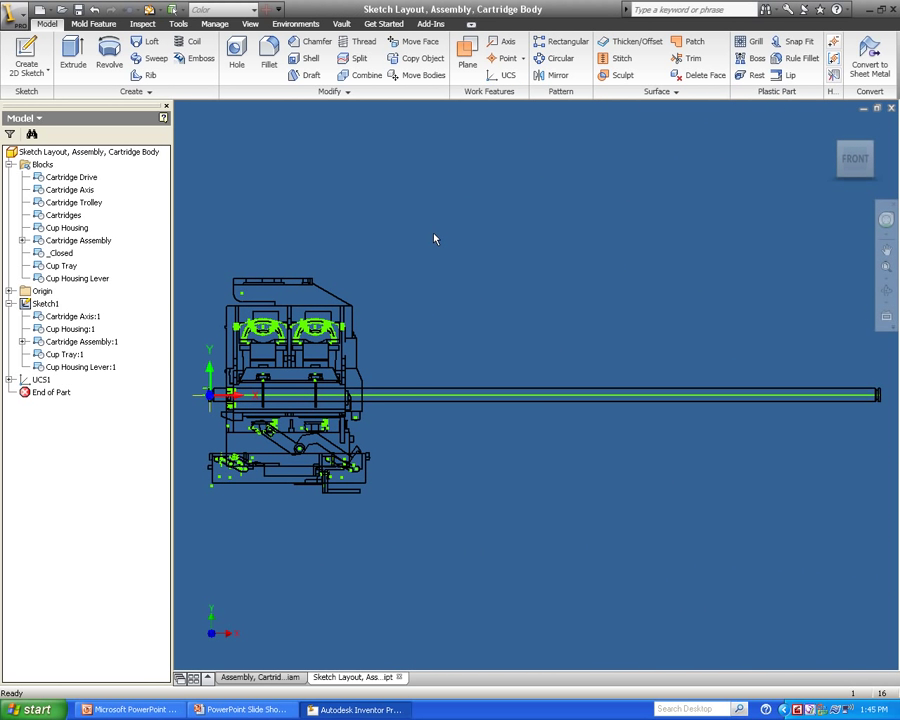
left_click(287, 677)
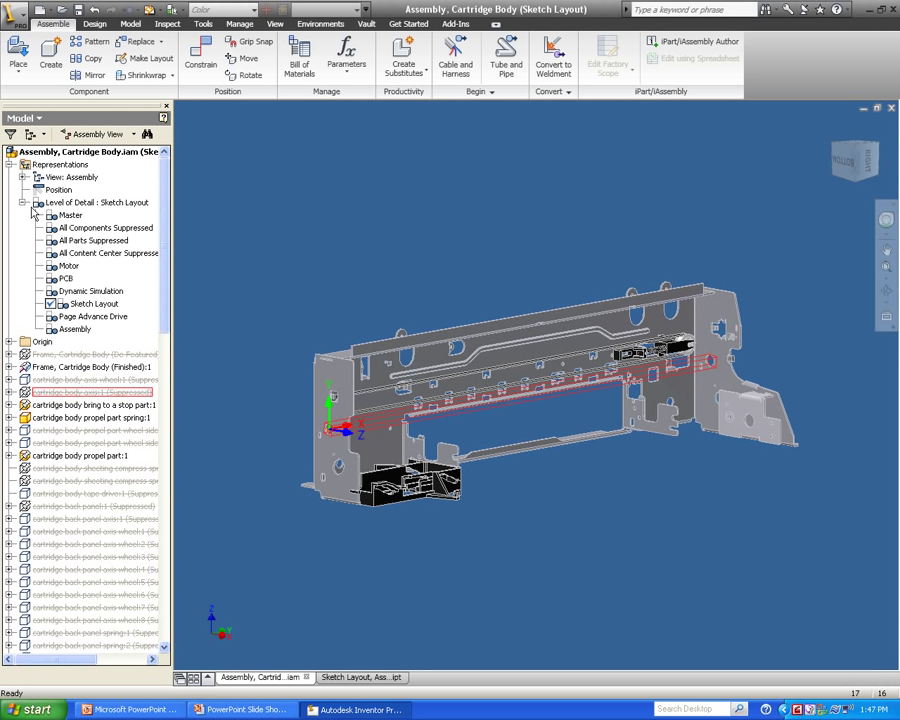
- Place a single Sketch Layout part into the Cartridge Body assembly
left_click(24, 62)
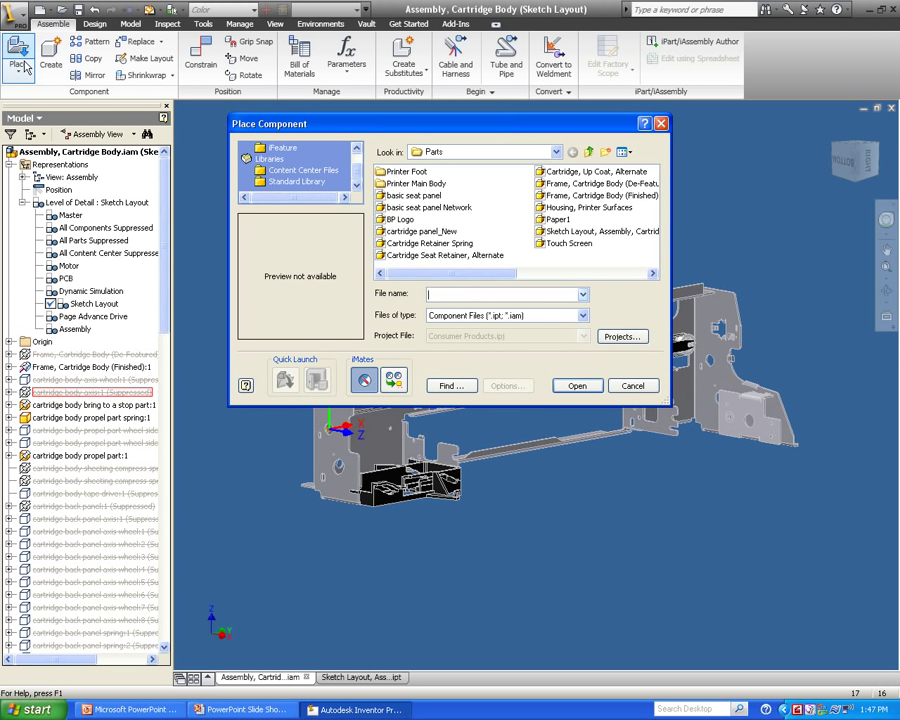
double_click(589, 233)
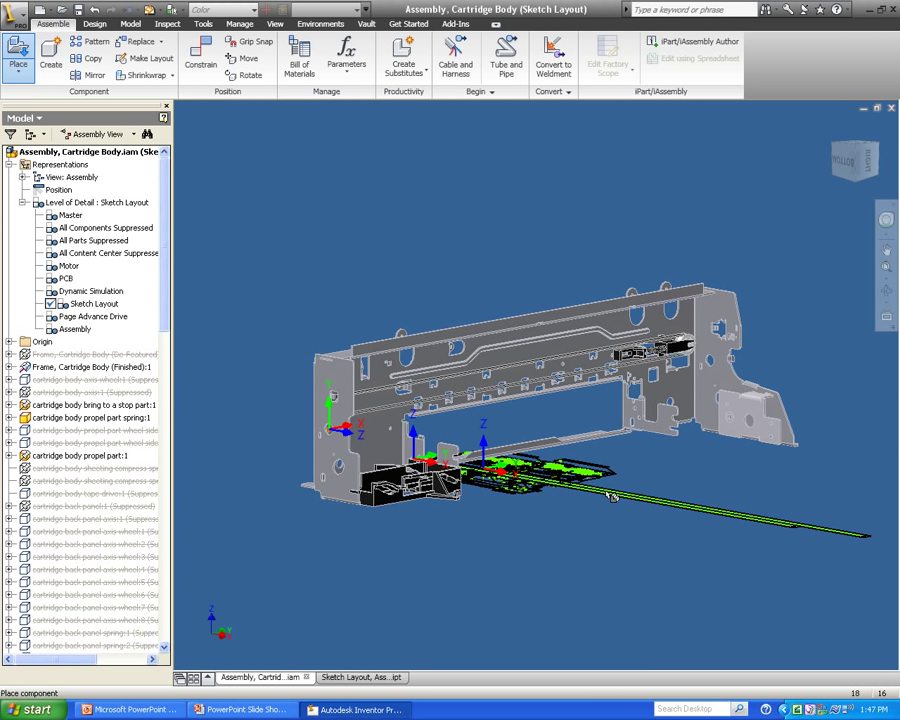
key("Escape")
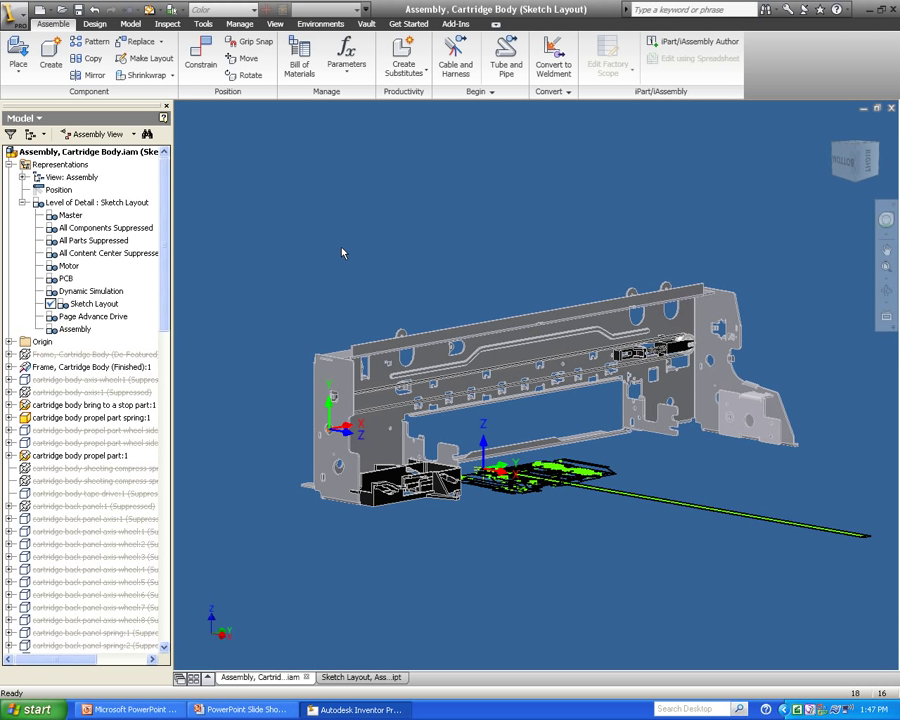
- Add a Constraint Set tying the layout's UCS1 to the frame's coordinate system
key("c")
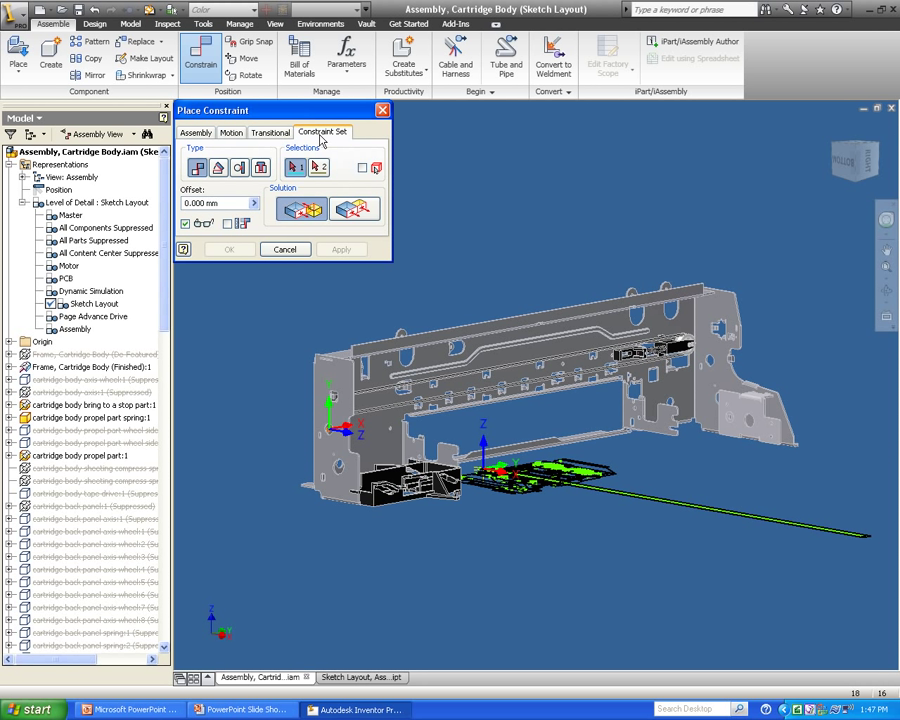
left_click(321, 140)
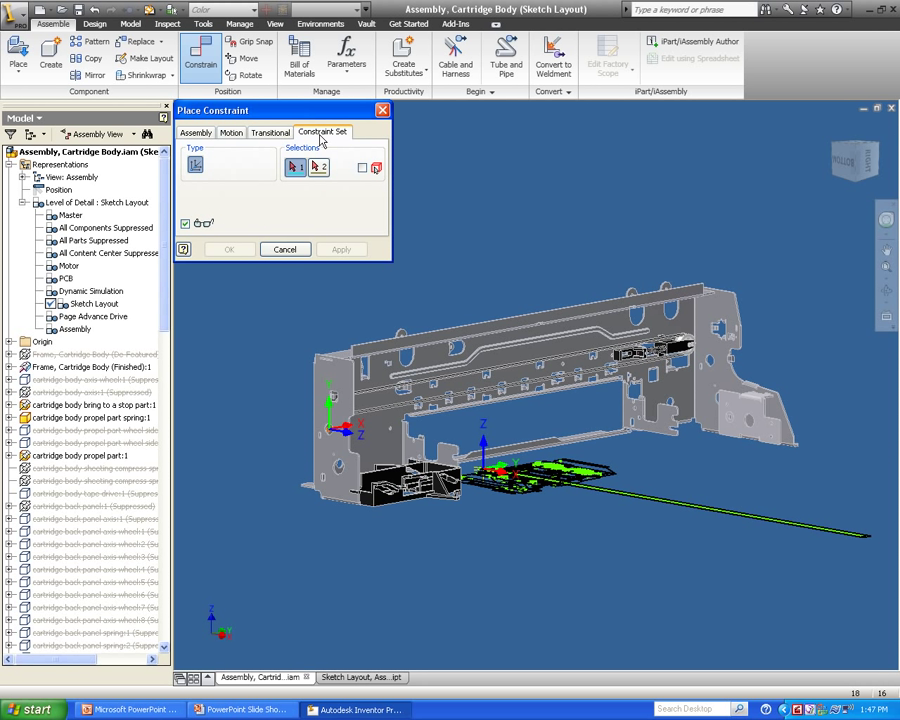
left_click(485, 452)
left_click(340, 432)
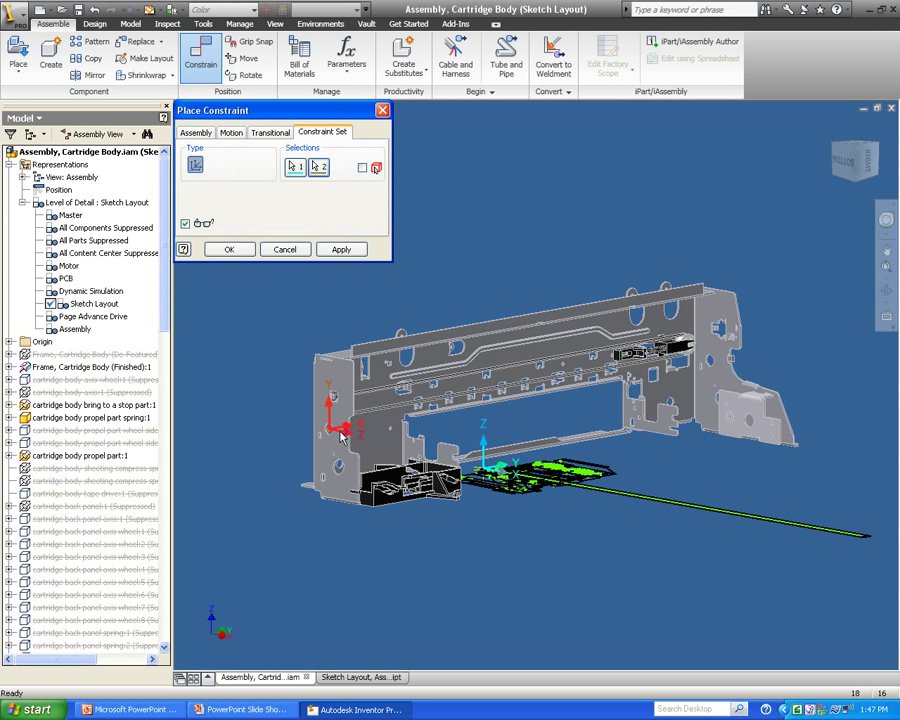
left_click(229, 249)
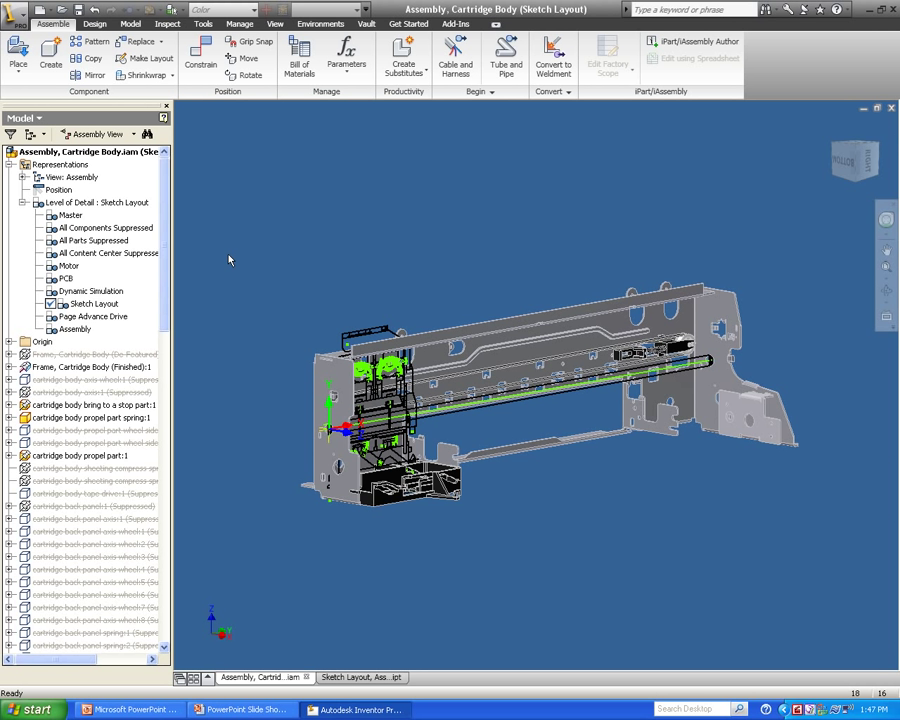
- Close the standalone Sketch Layout part without saving, keeping the assembly open
left_click(307, 678)
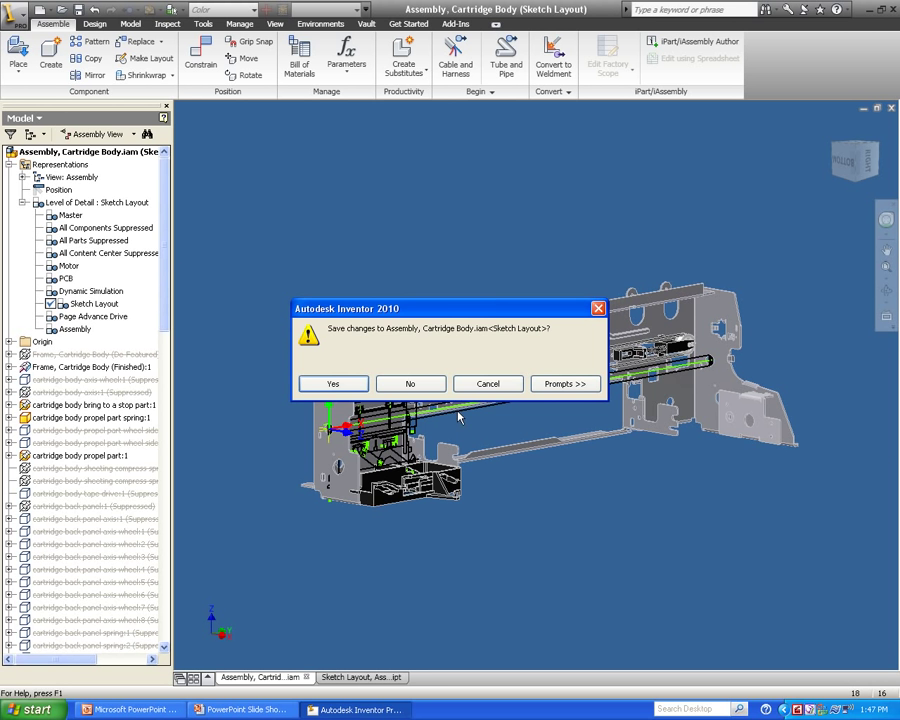
left_click(490, 384)
left_click(349, 683)
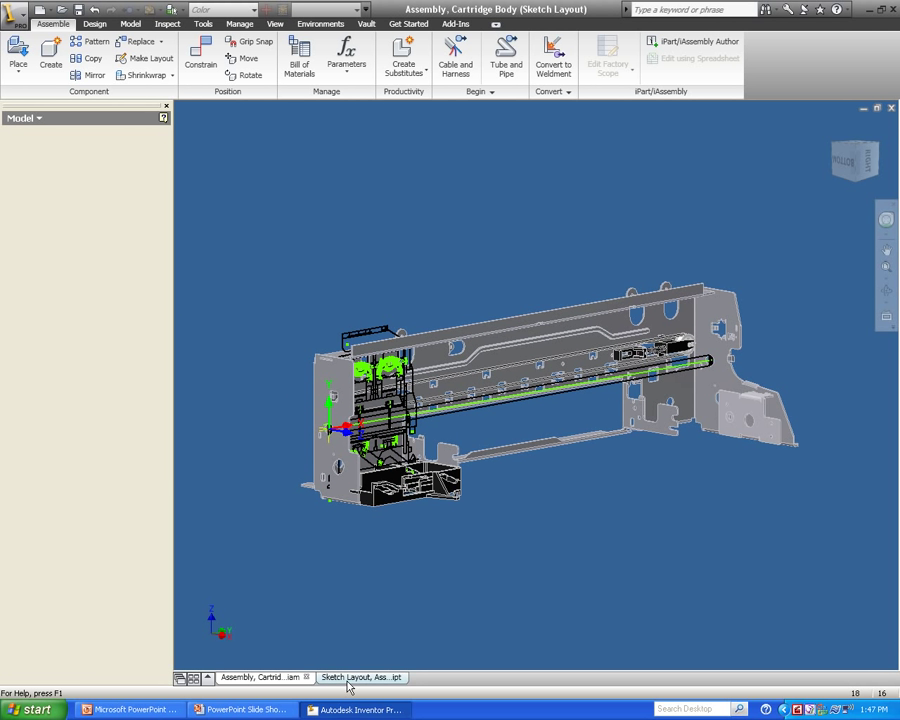
left_click(890, 112)
left_click(404, 384)
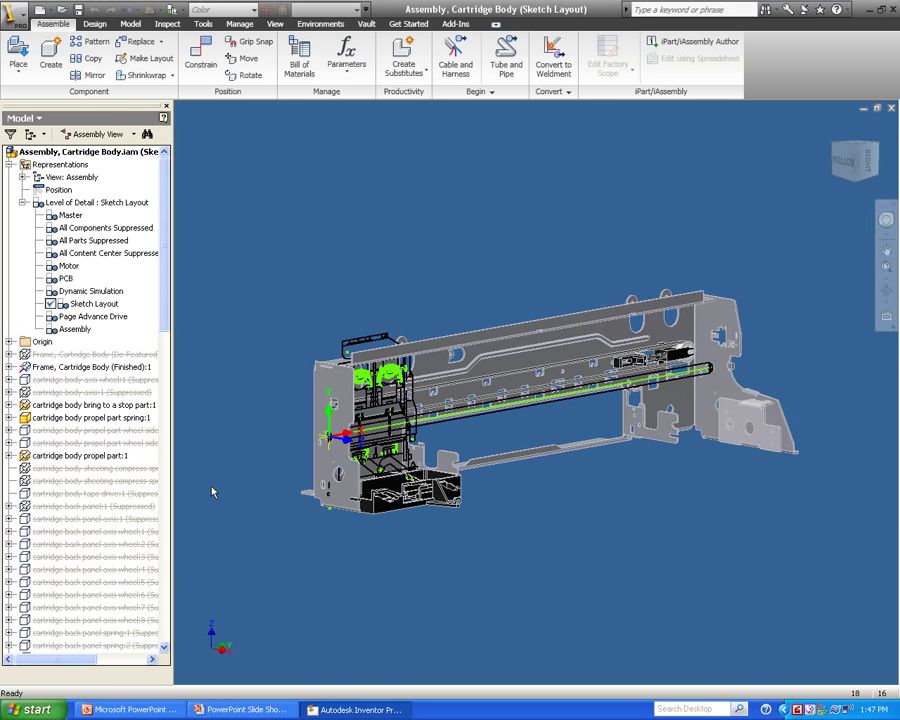
- Edit the Sketch Layout in place within the assembly and drag its cartridge block
left_click_drag(167, 311, 165, 626)
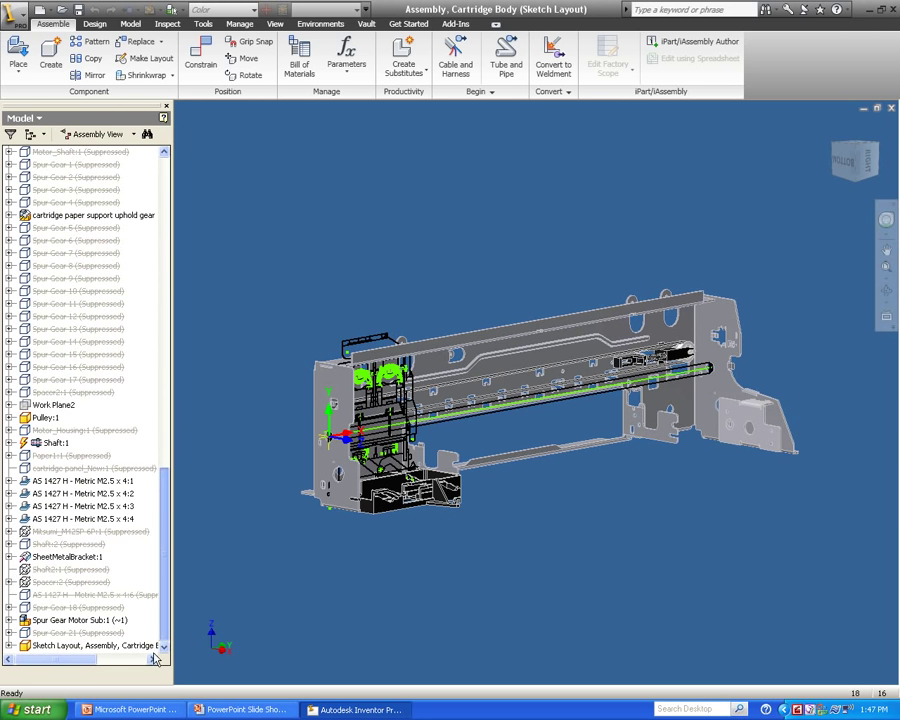
double_click(90, 646)
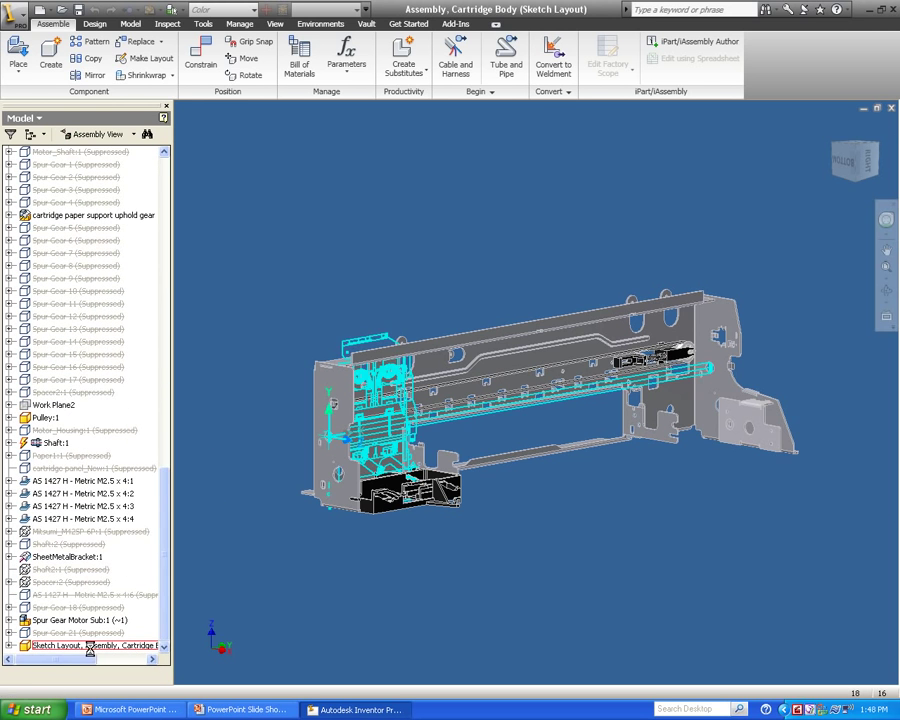
scroll(352, 425, "up", 3)
scroll(352, 425, "up", 3)
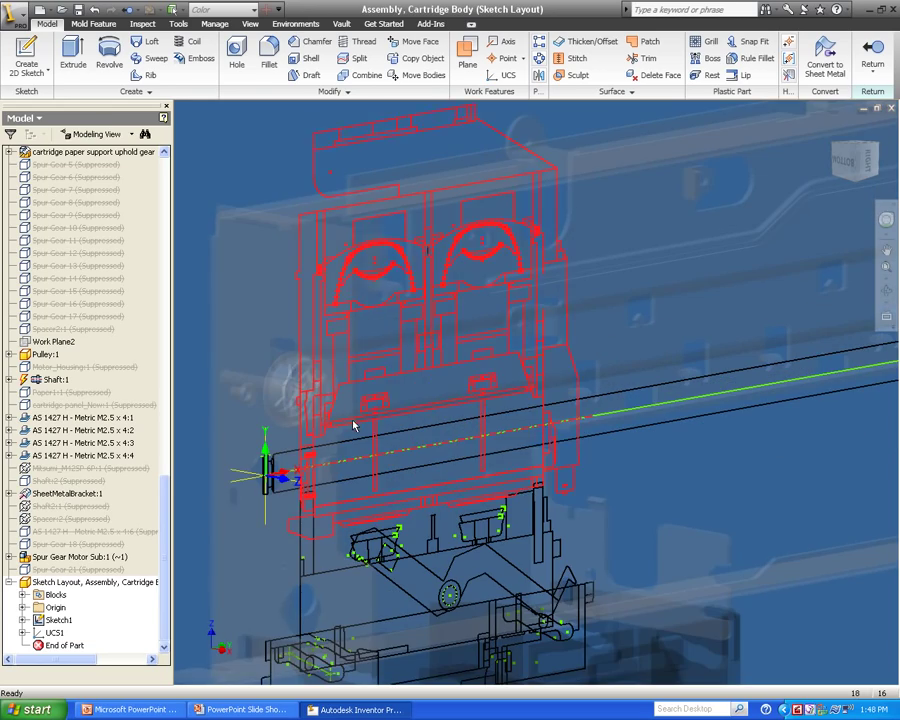
scroll(398, 370, "down", 1)
mouse_move(401, 369)
left_mouse_down()
mouse_move(457, 370)
mouse_move(310, 363)
left_mouse_up()
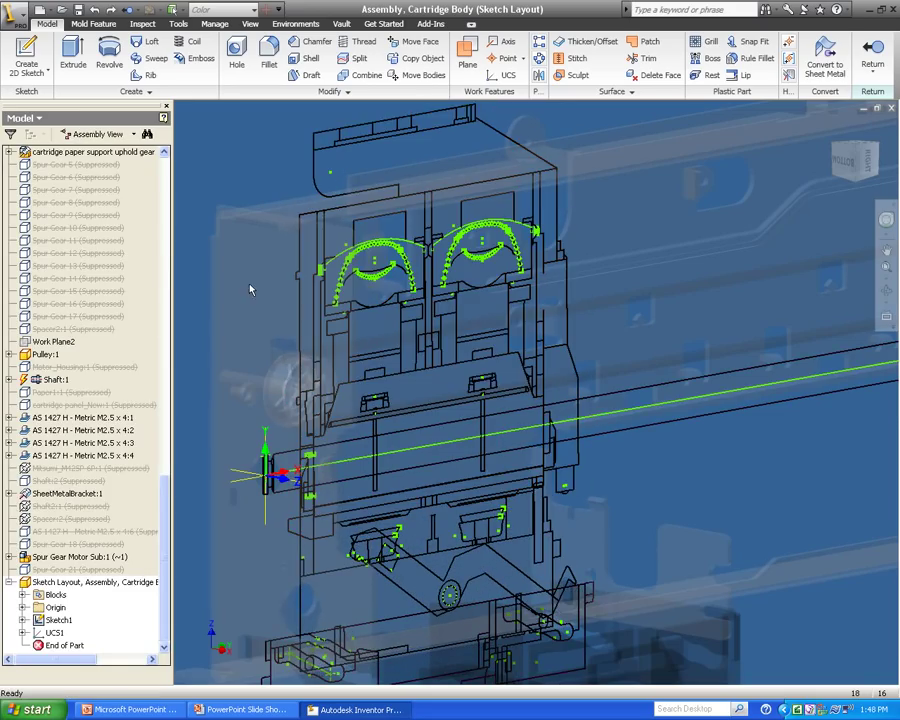
- Start Make Components using Sketch1 as the block source
left_click(216, 24)
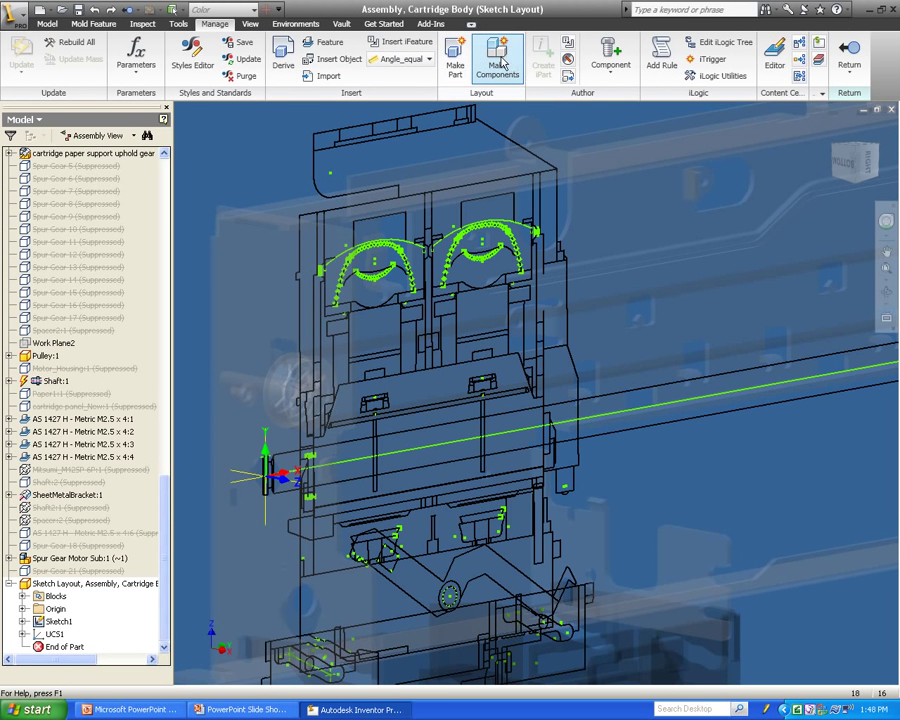
left_click(500, 63)
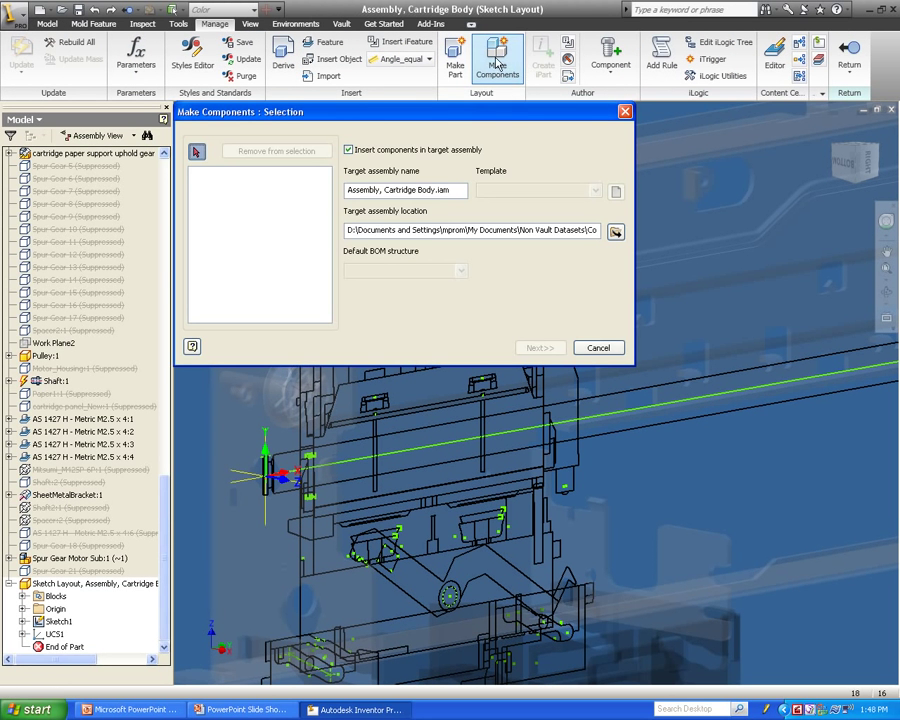
left_click(55, 622)
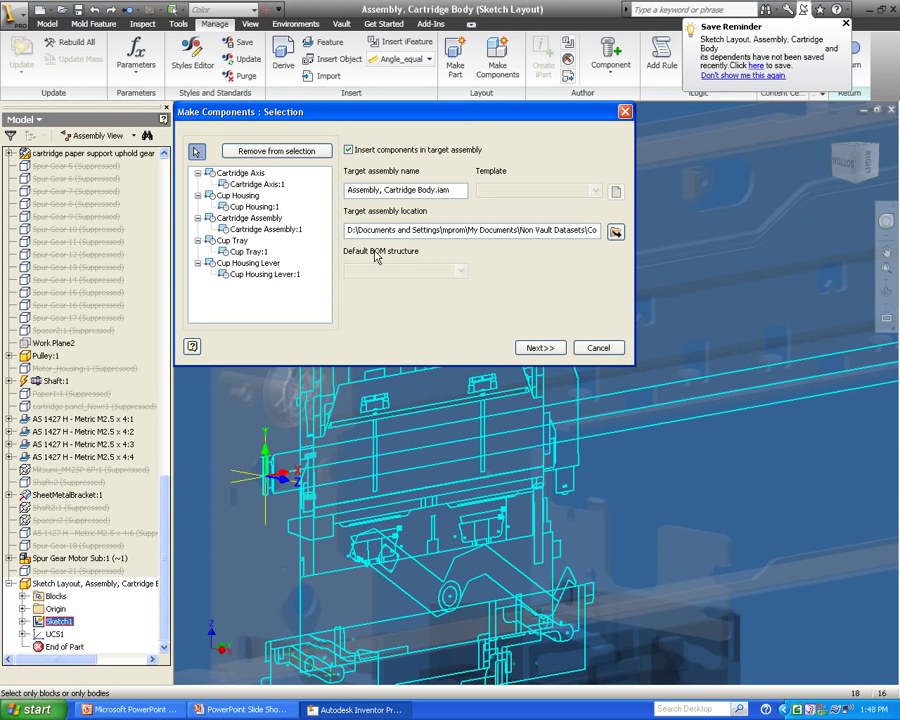
left_click(540, 348)
- Give the blocks the metric Standard (mm) part template, Cartridge Assembly Standard (mm).iam, and create components
left_click(325, 166)
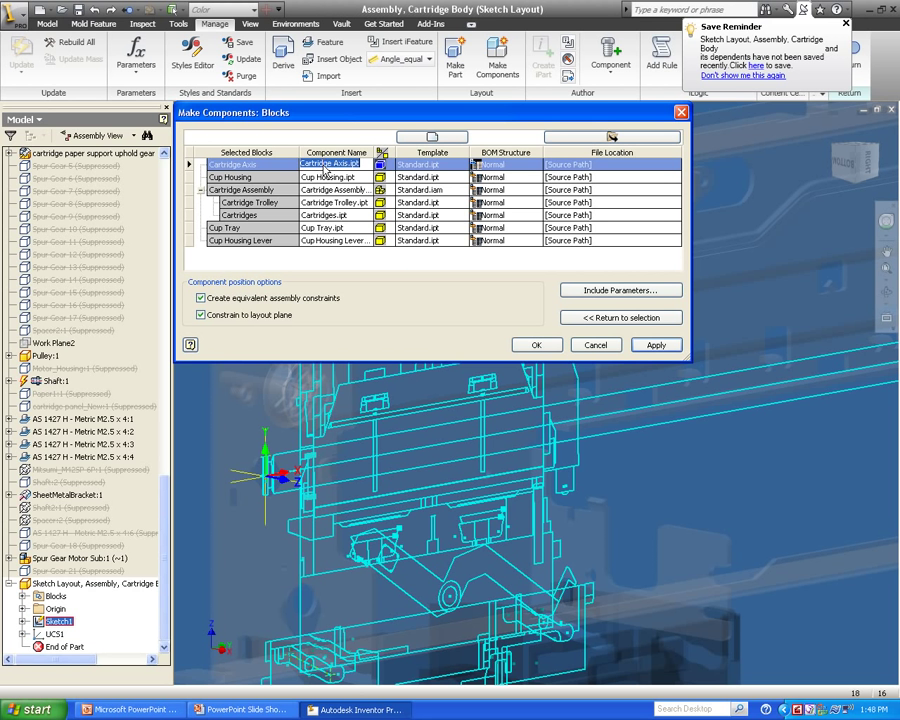
left_click(320, 241, "shift")
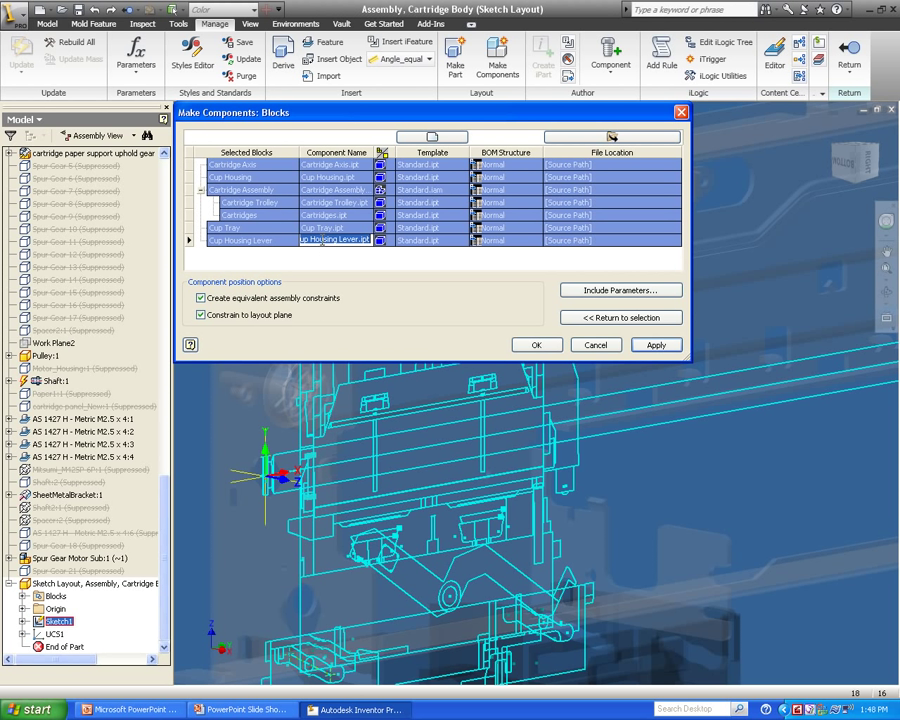
left_click(340, 188)
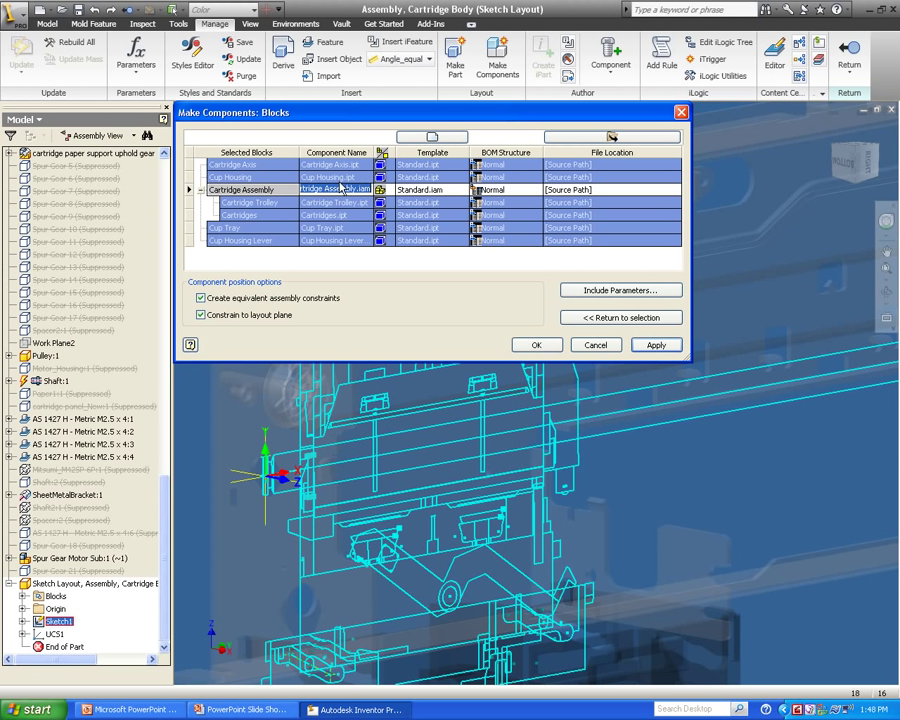
left_click(432, 136)
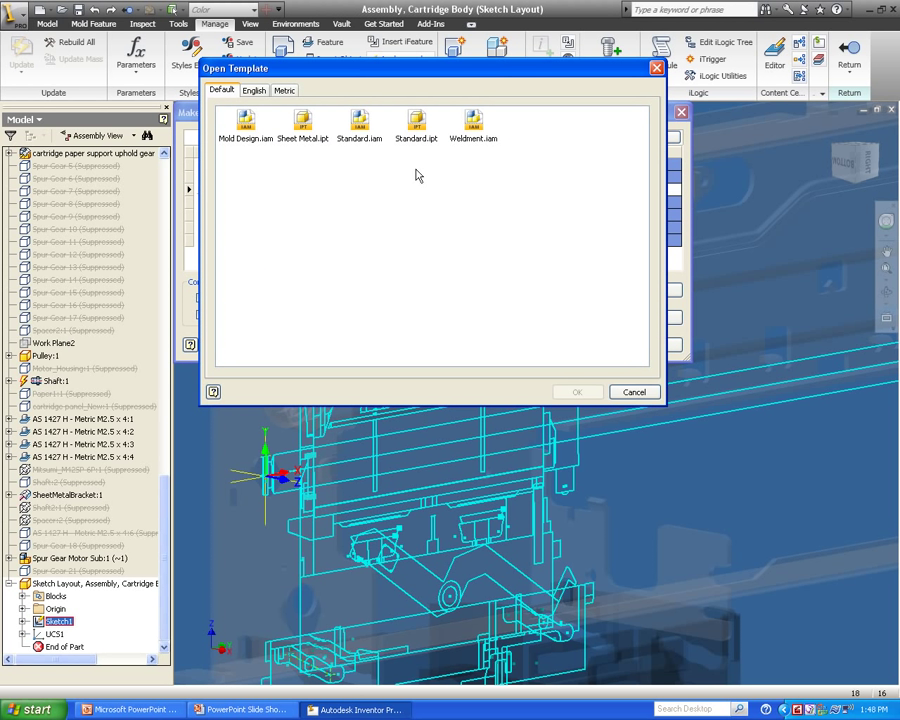
left_click(284, 90)
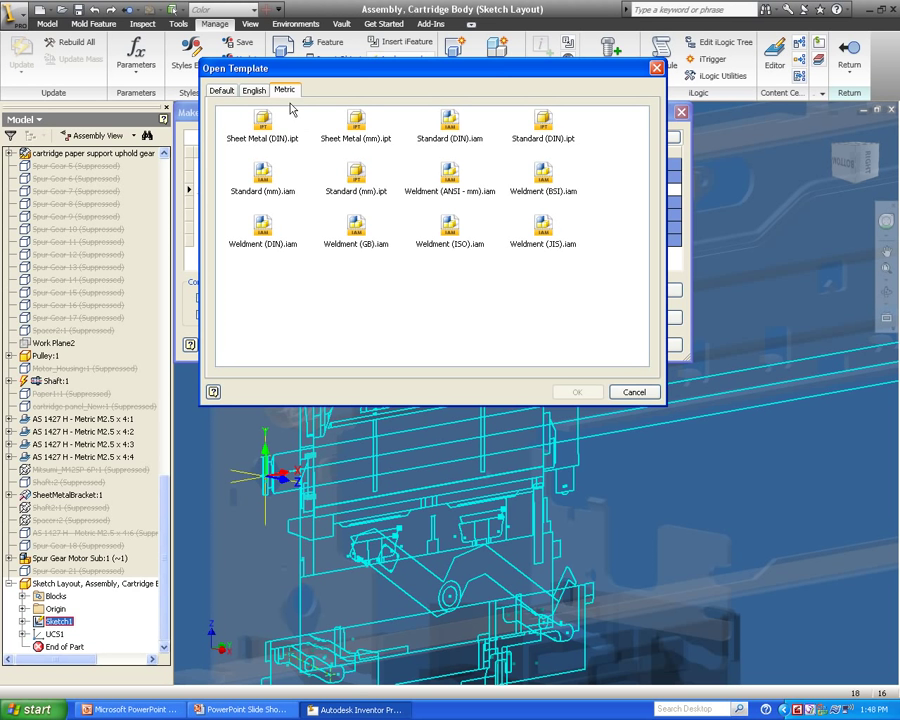
double_click(373, 181)
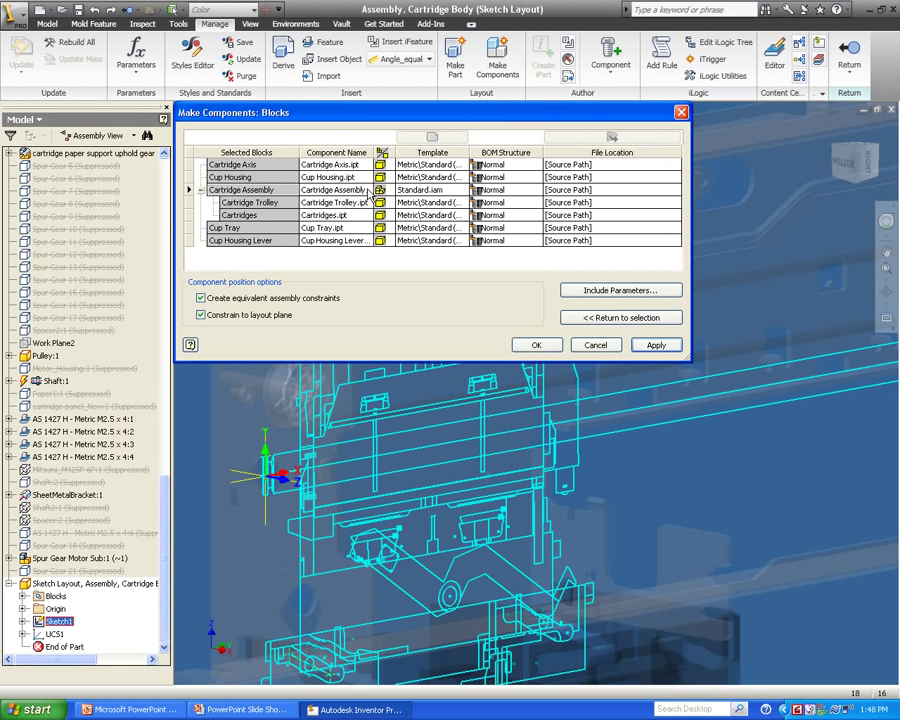
left_click(369, 190)
left_click(432, 136)
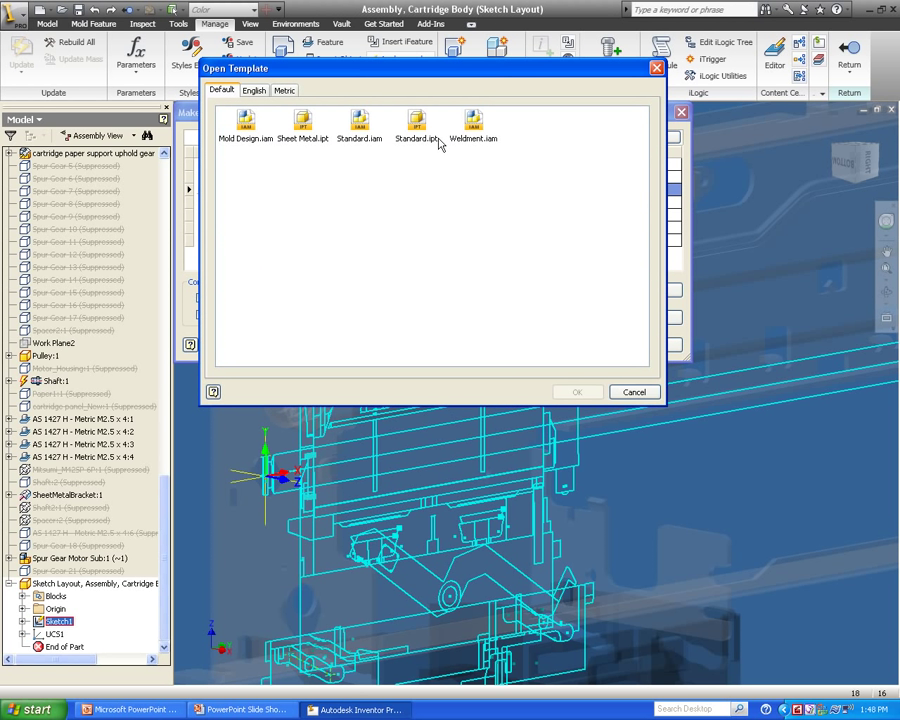
left_click(287, 91)
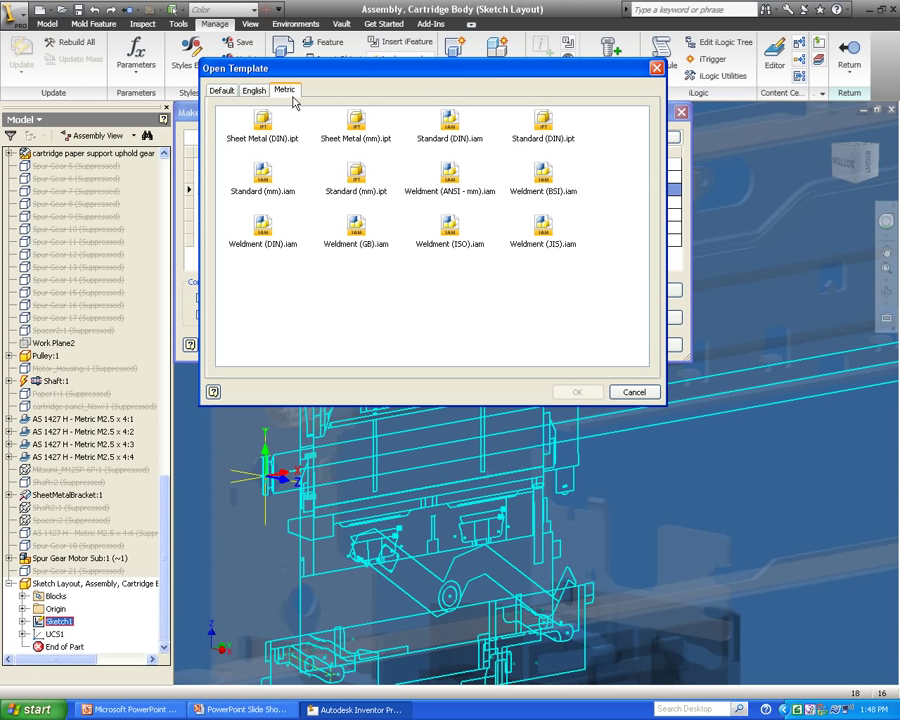
double_click(263, 178)
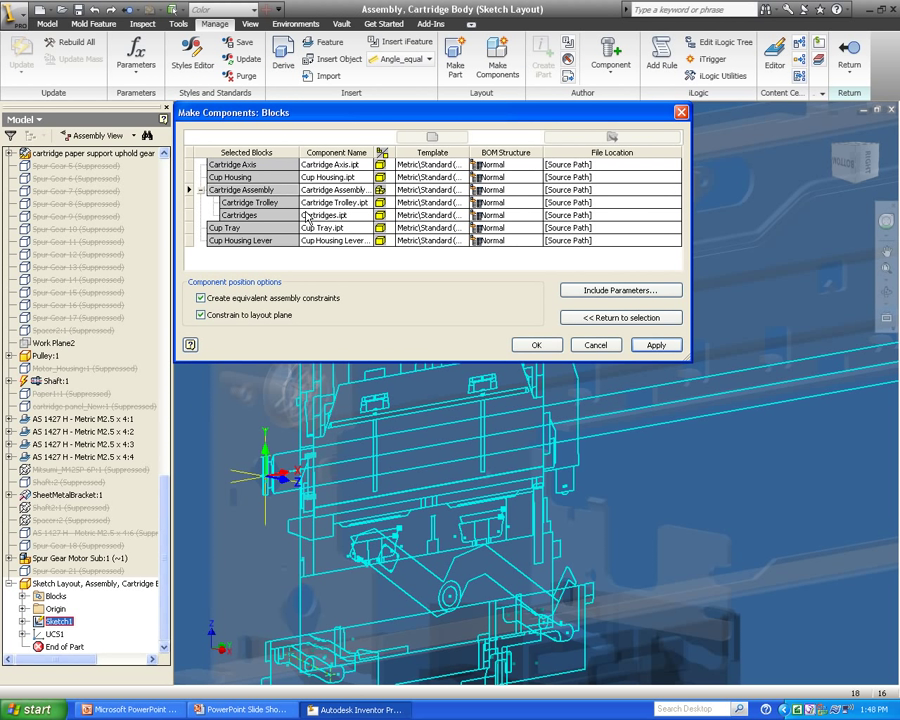
left_click(536, 345)
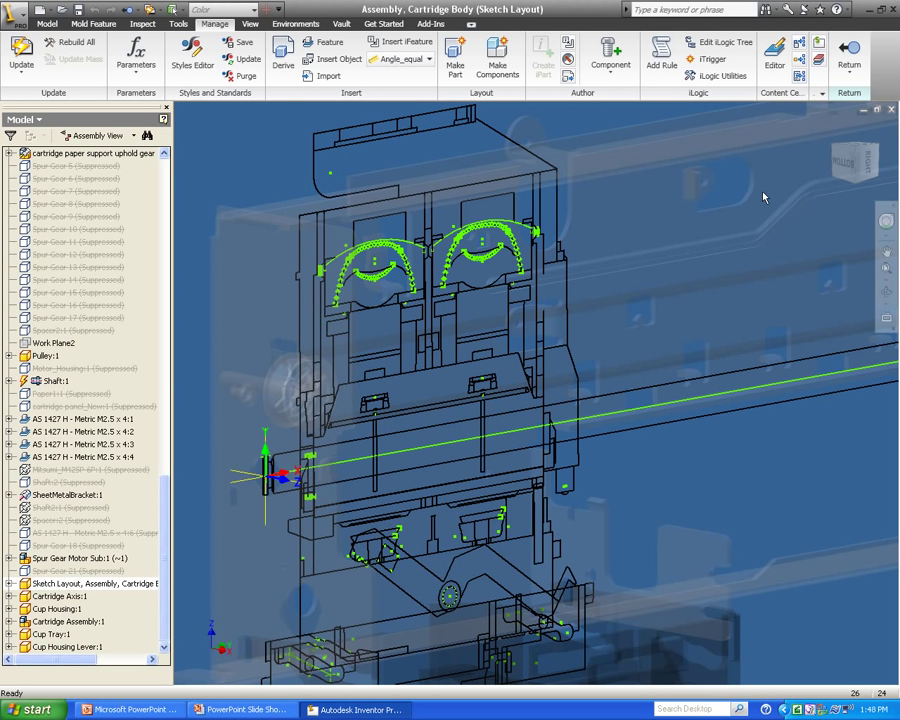
- Return to the Cartridge Body assembly and select the Sketch Layout part
left_click(848, 55)
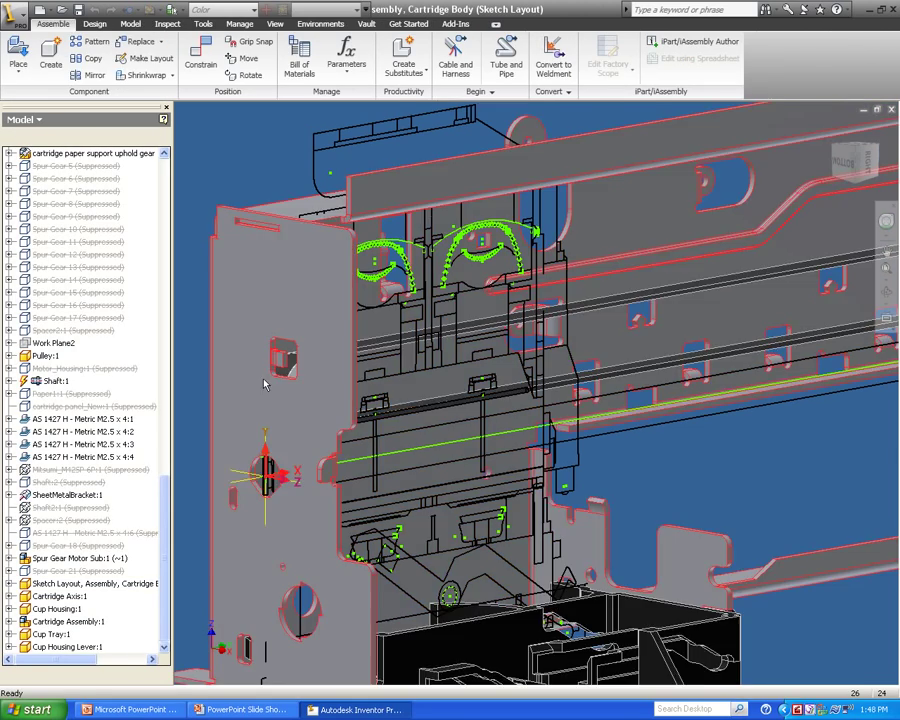
scroll(265, 383, "up", 3)
scroll(318, 393, "down", 5)
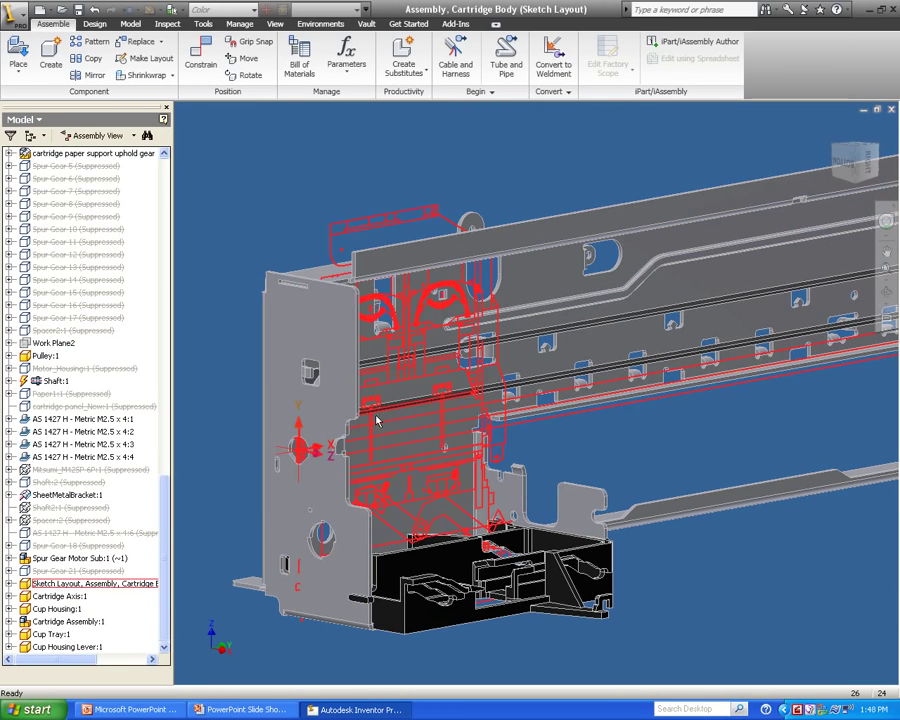
left_click(80, 584)
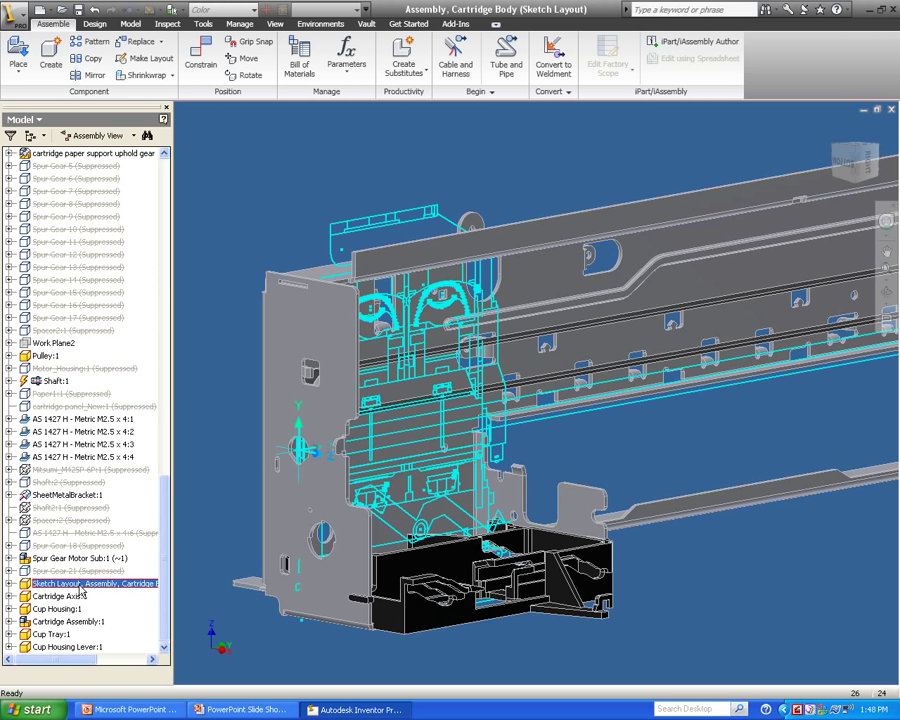
- Hide the Sketch Layout part and drag the Cartridge Assembly component sideways to test its sliding
right_click(82, 588)
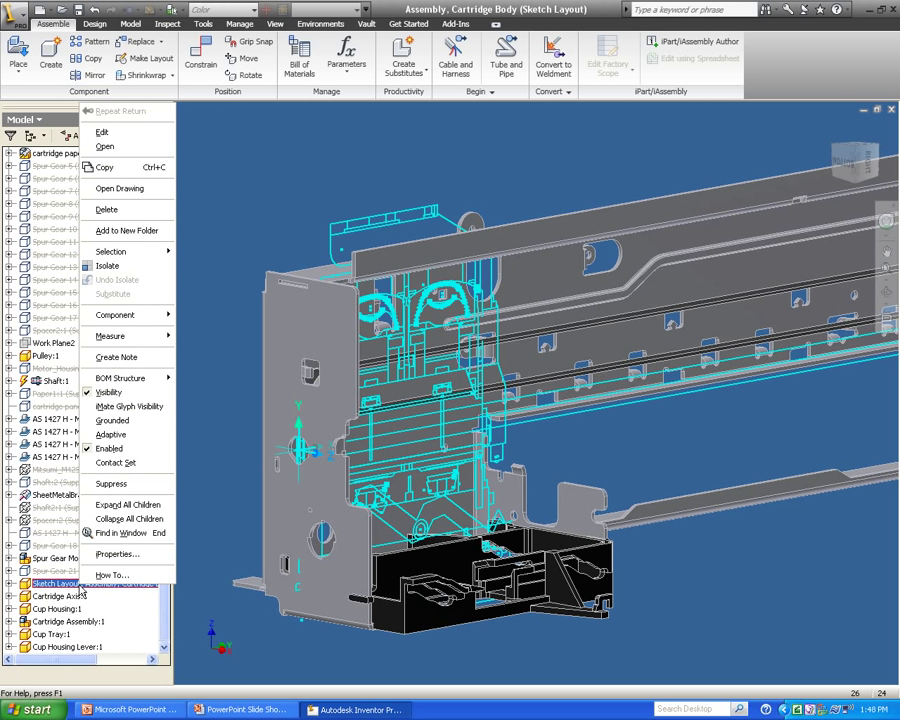
left_click(112, 393)
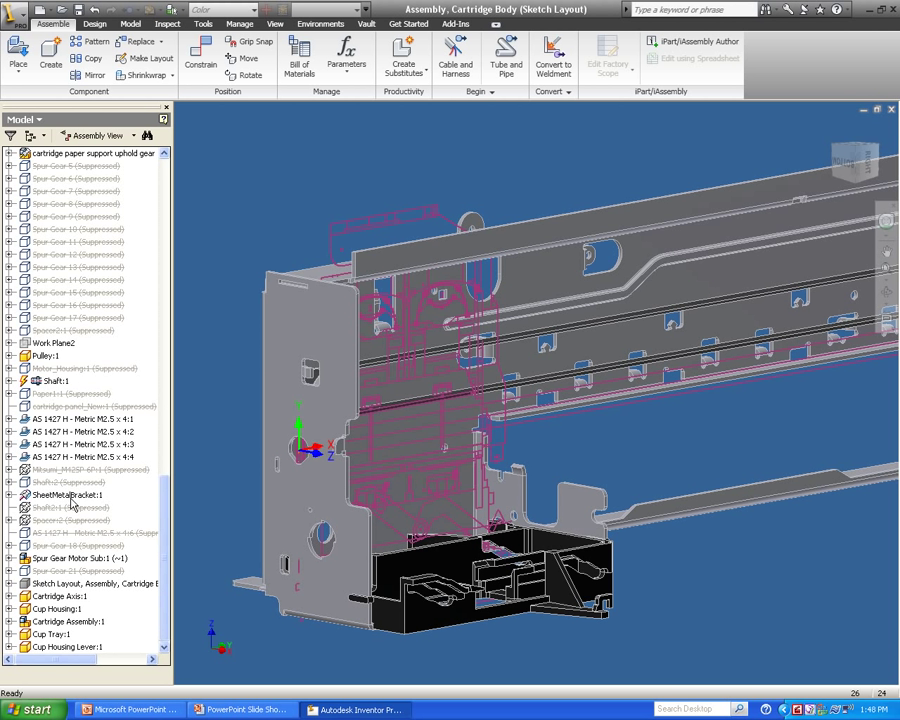
scroll(436, 436, "up", 4)
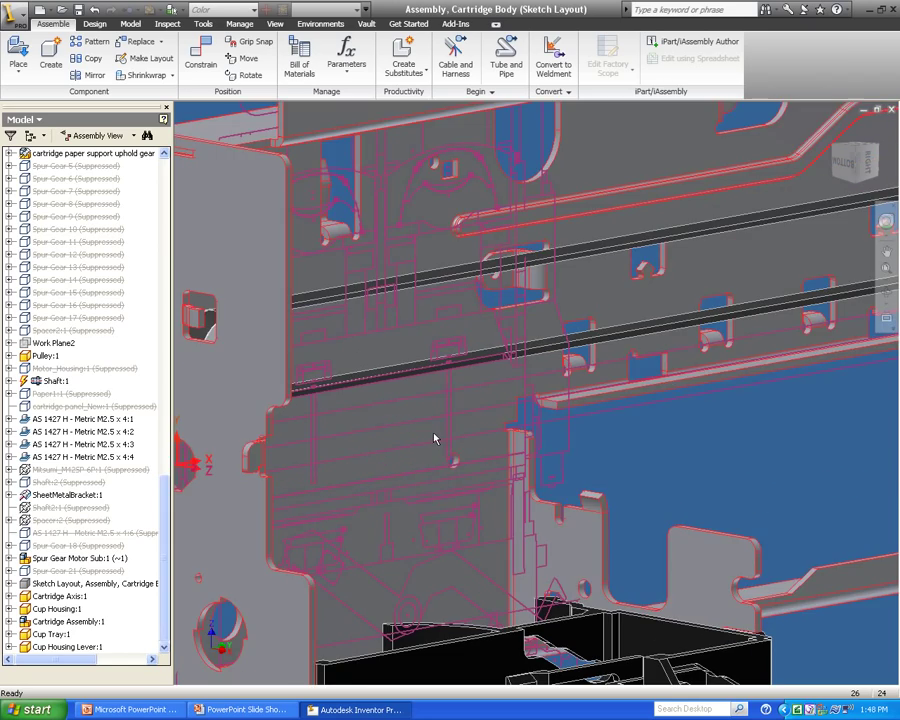
left_click(450, 378)
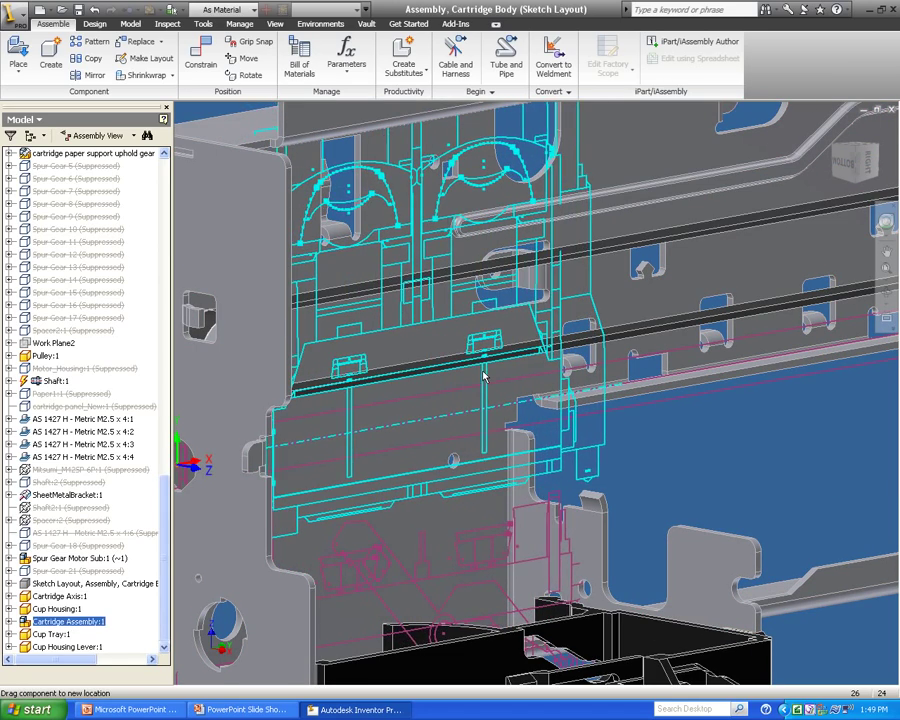
left_click_drag(450, 376, 468, 370)
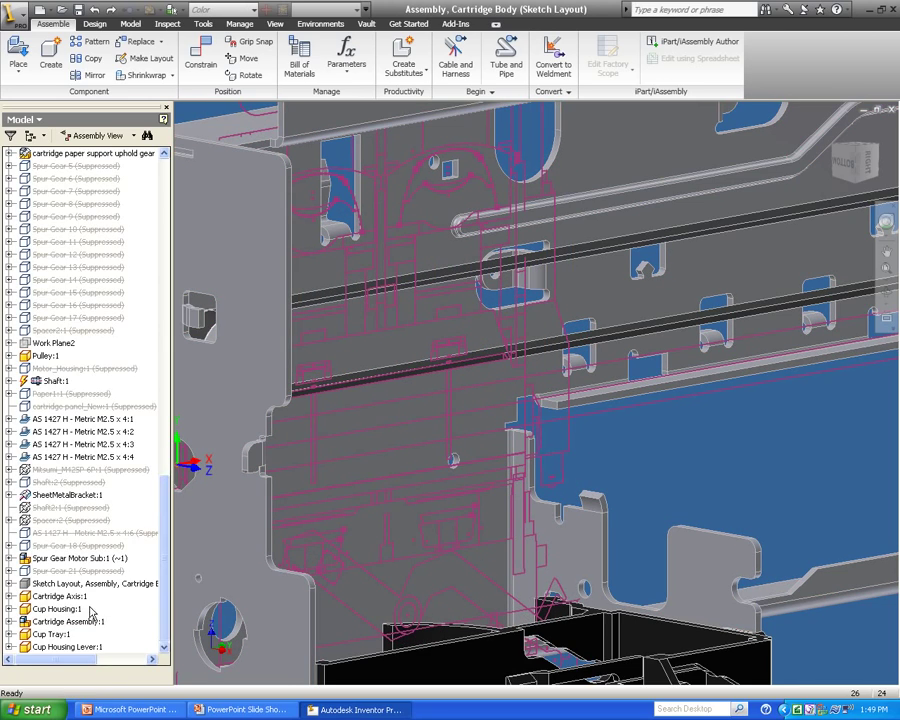
- Edit the Cup Housing Lever in place and extrude its ring profile 7 mm
double_click(72, 648)
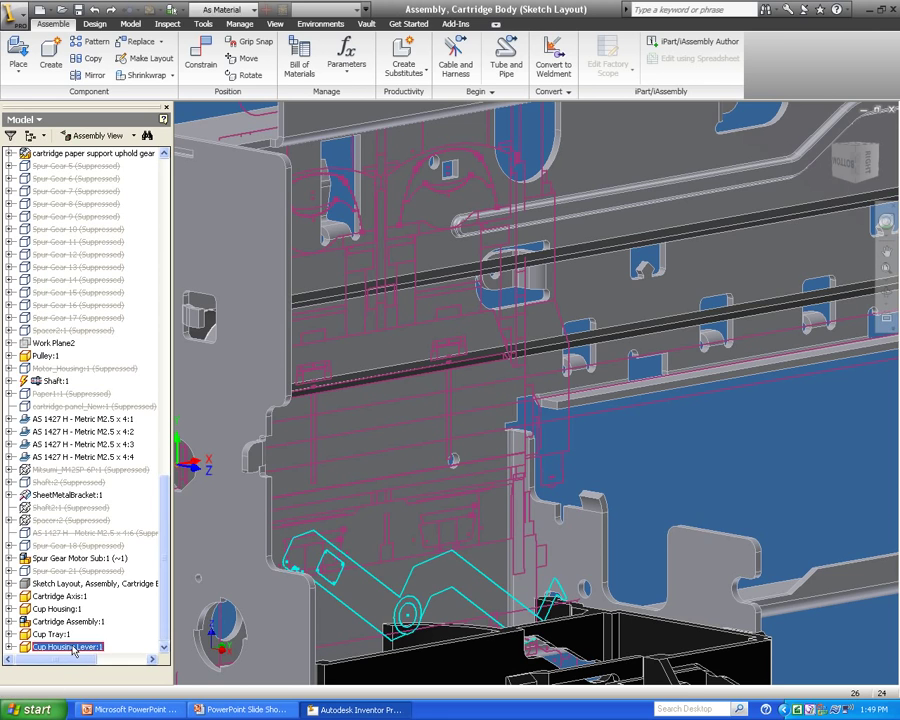
scroll(443, 638, "down", 3)
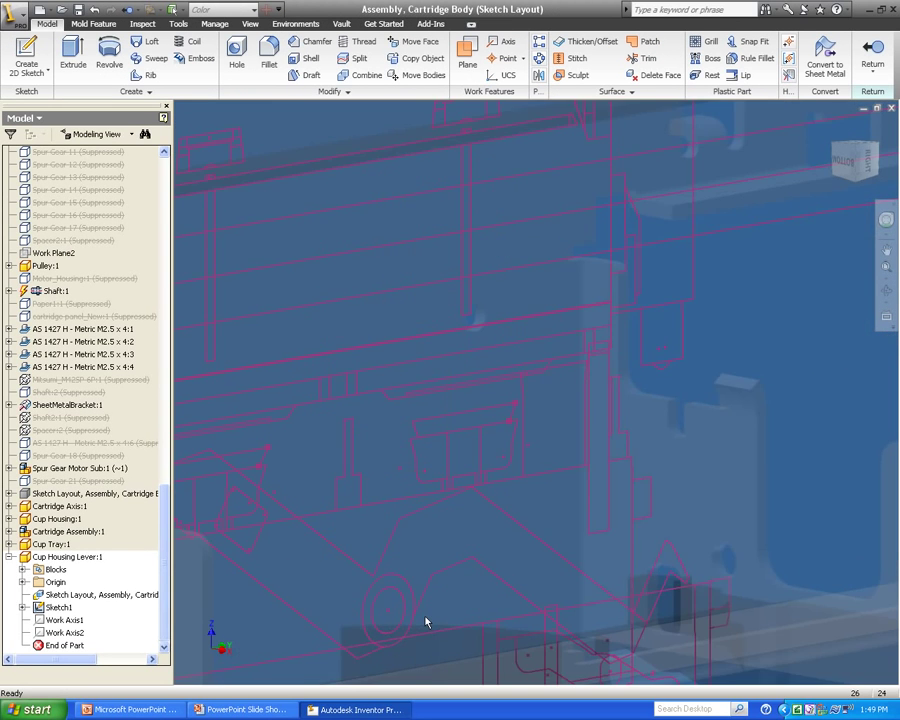
middle_click_drag(413, 598, 502, 368)
key("e")
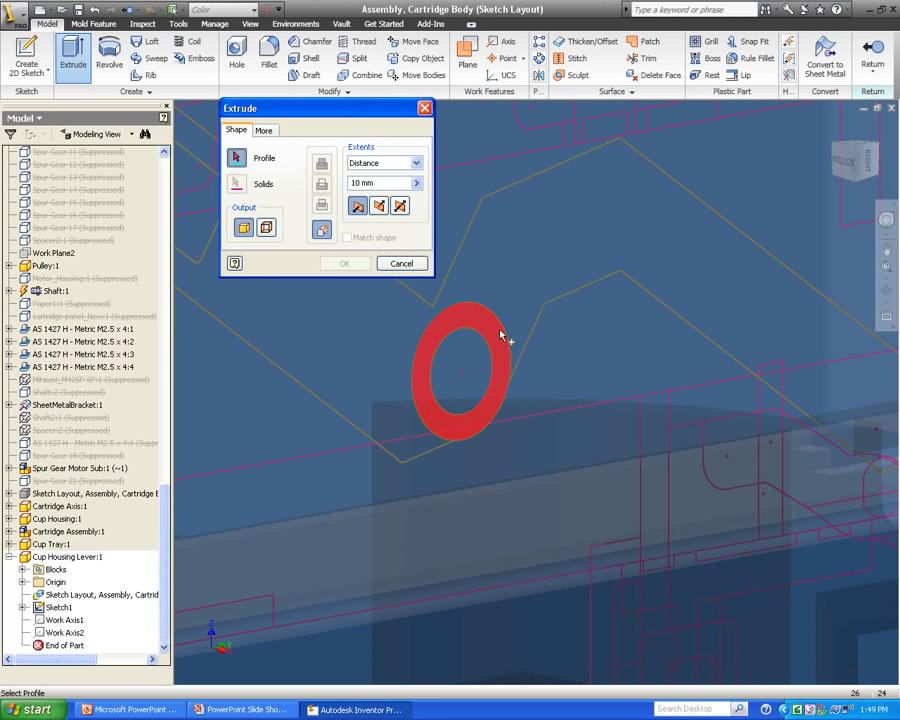
left_click(501, 336)
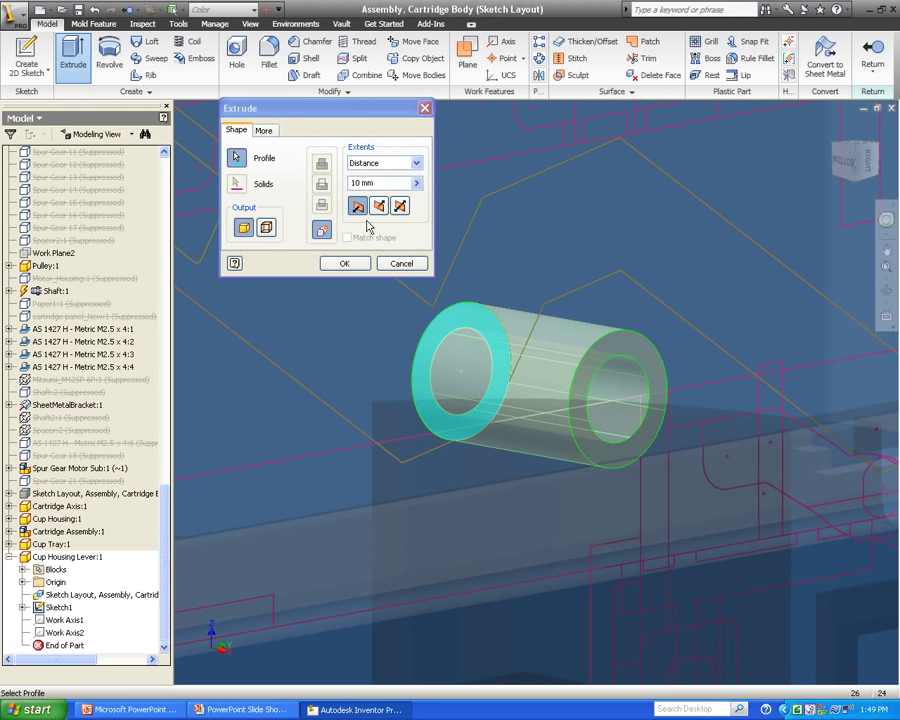
left_click_drag(385, 185, 352, 186)
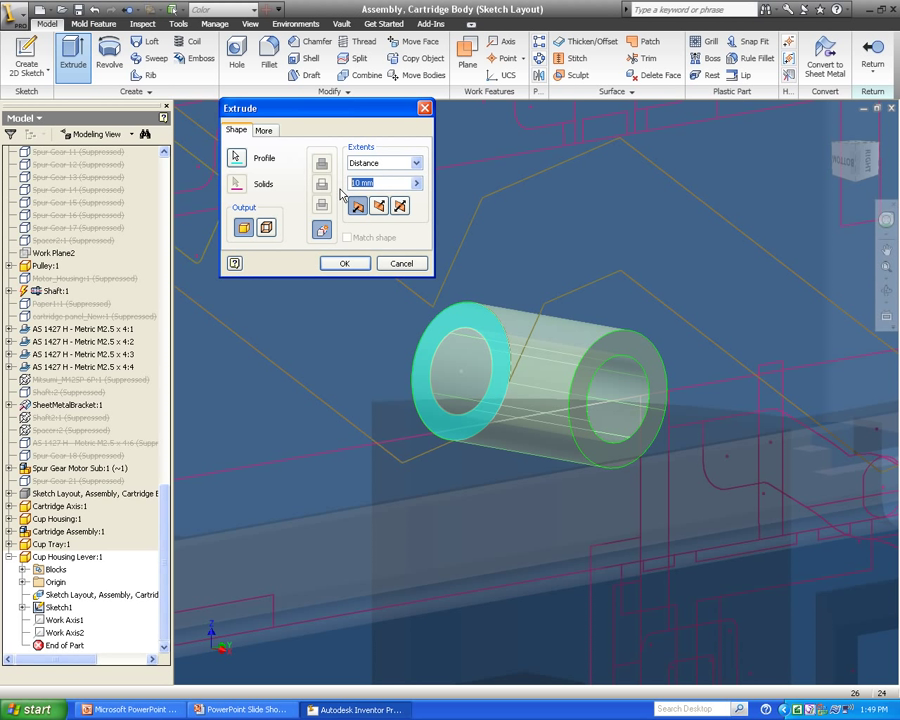
type("7")
key("Return")
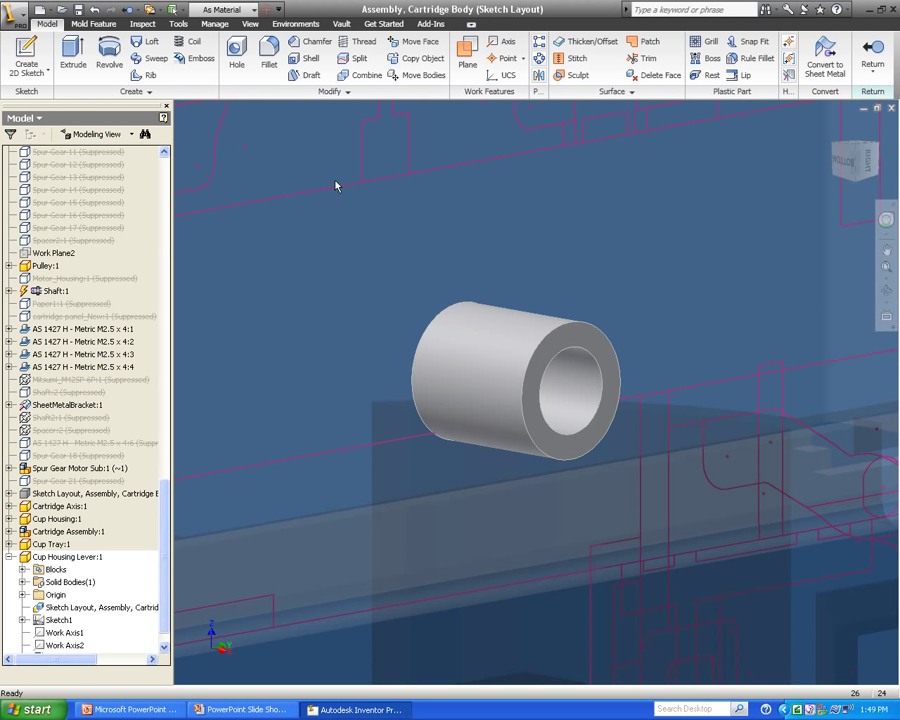
- Hide Sketch1 and add a work plane offset 1.8 from the lever part's XY Plane
right_click(60, 621)
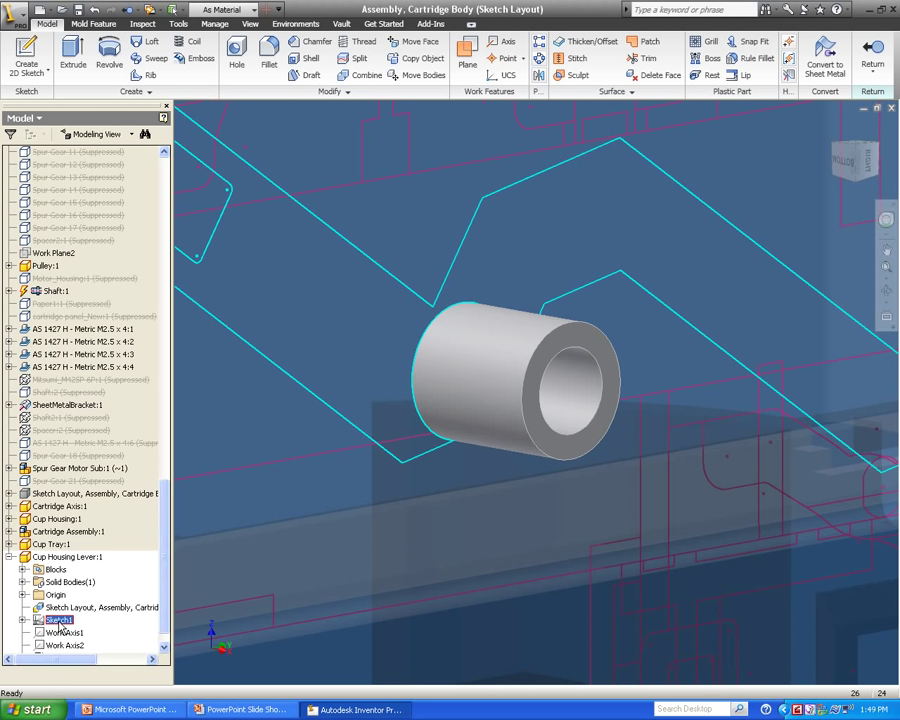
left_click(107, 515)
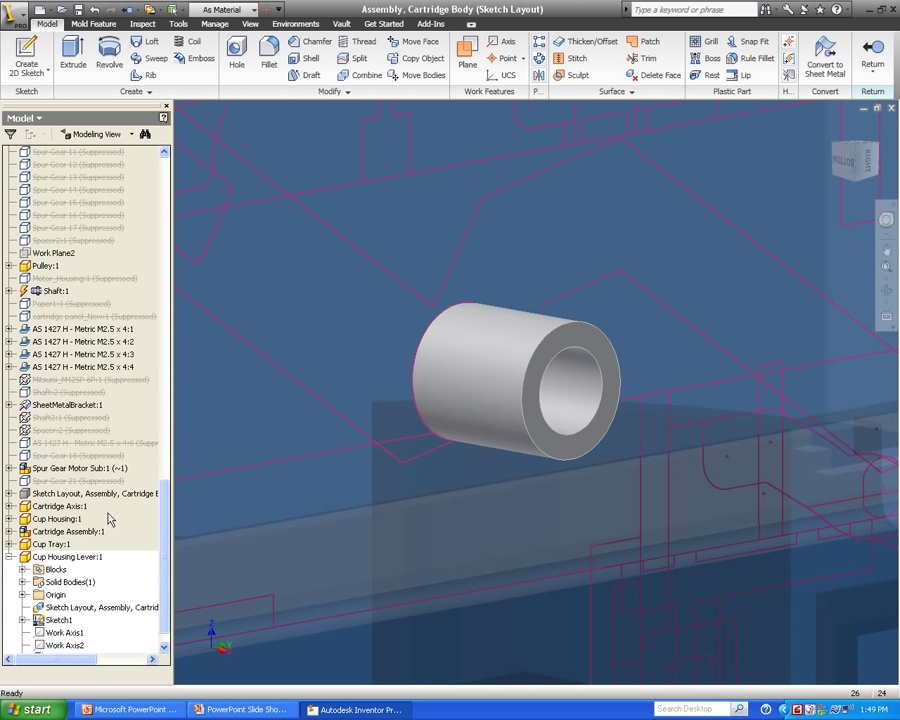
left_click(467, 58)
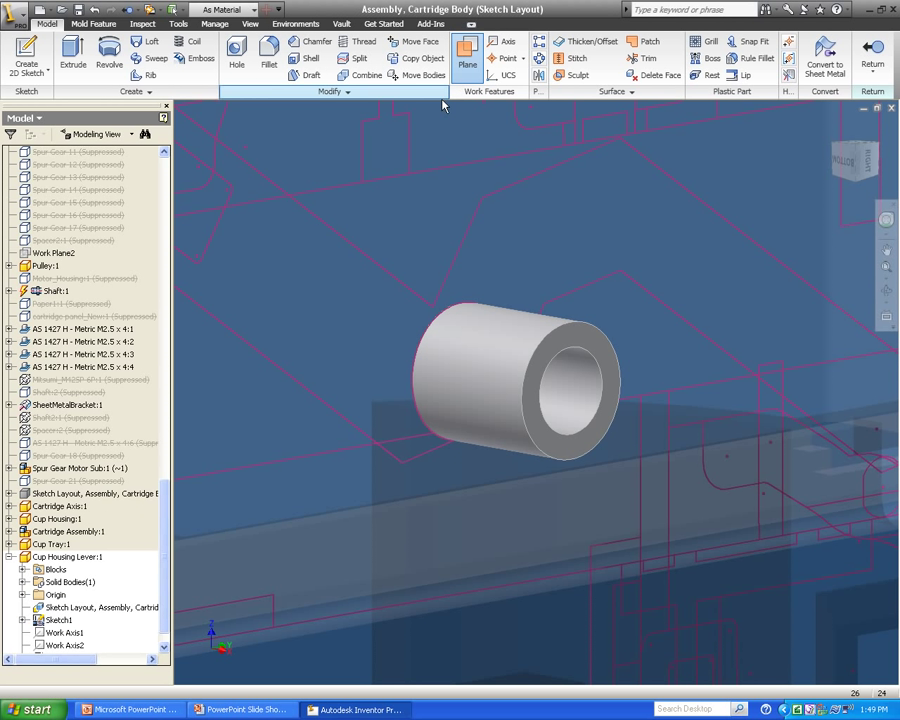
left_click(21, 597)
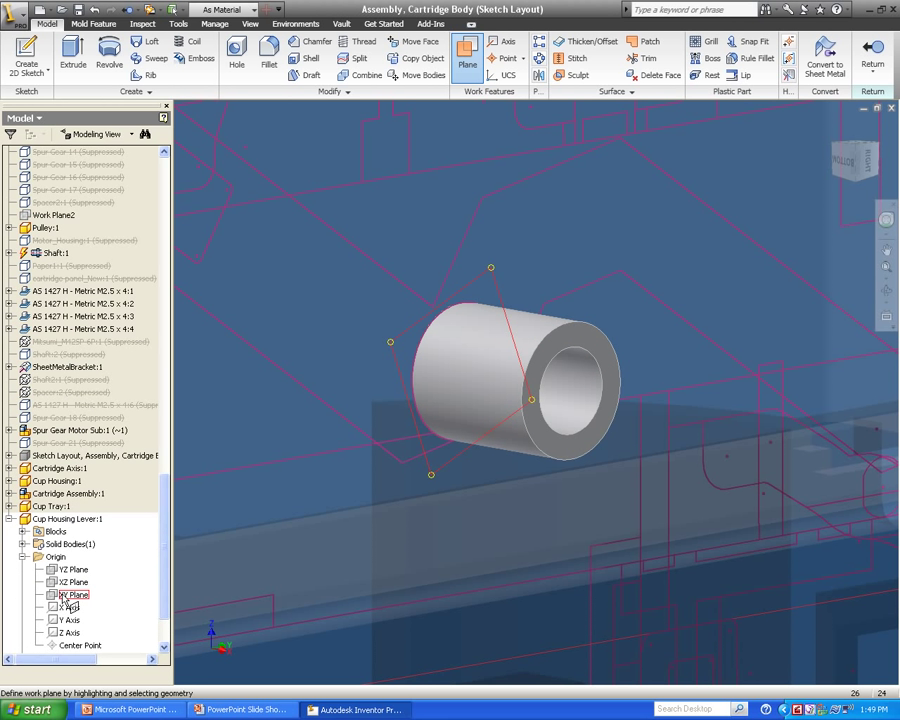
left_click(62, 596)
left_click_drag(394, 346, 426, 354)
type("1")
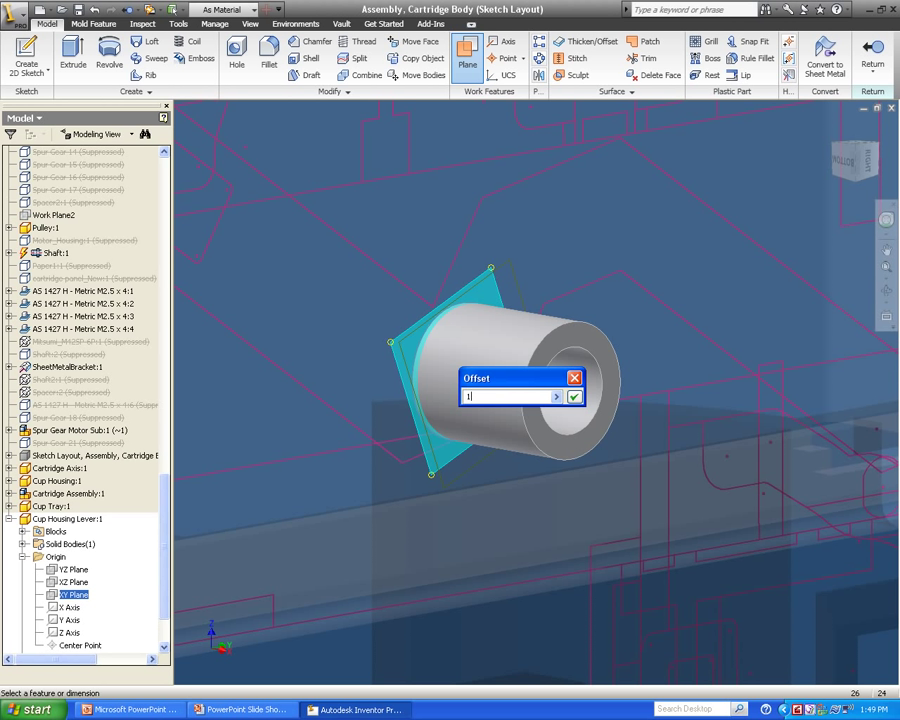
type(".8")
key("Return")
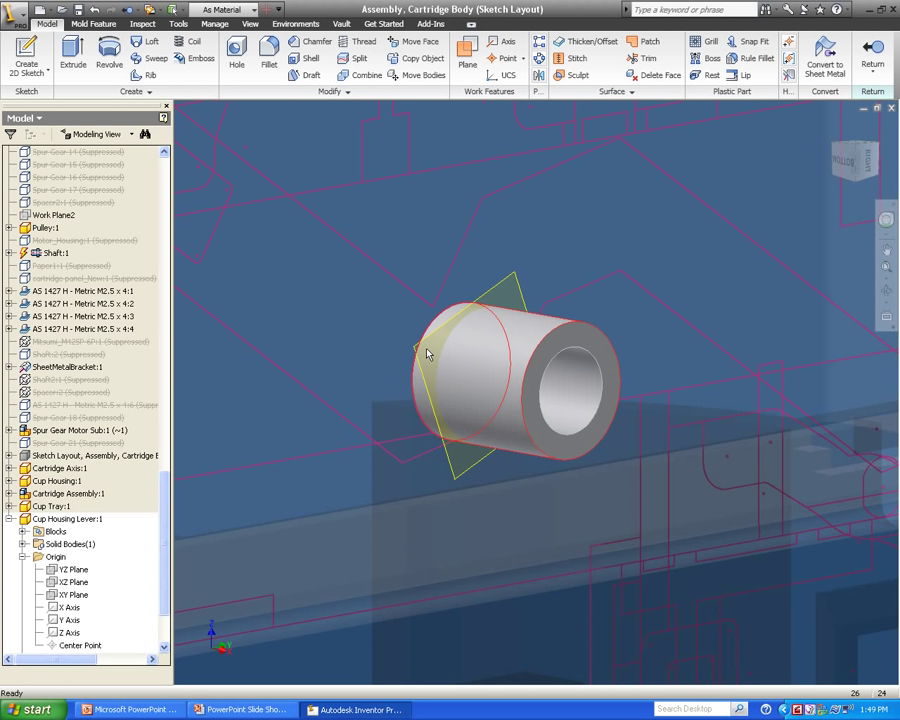
- Add a second work plane offset 1.750 mm from the first, staying in part editing
left_click(466, 55)
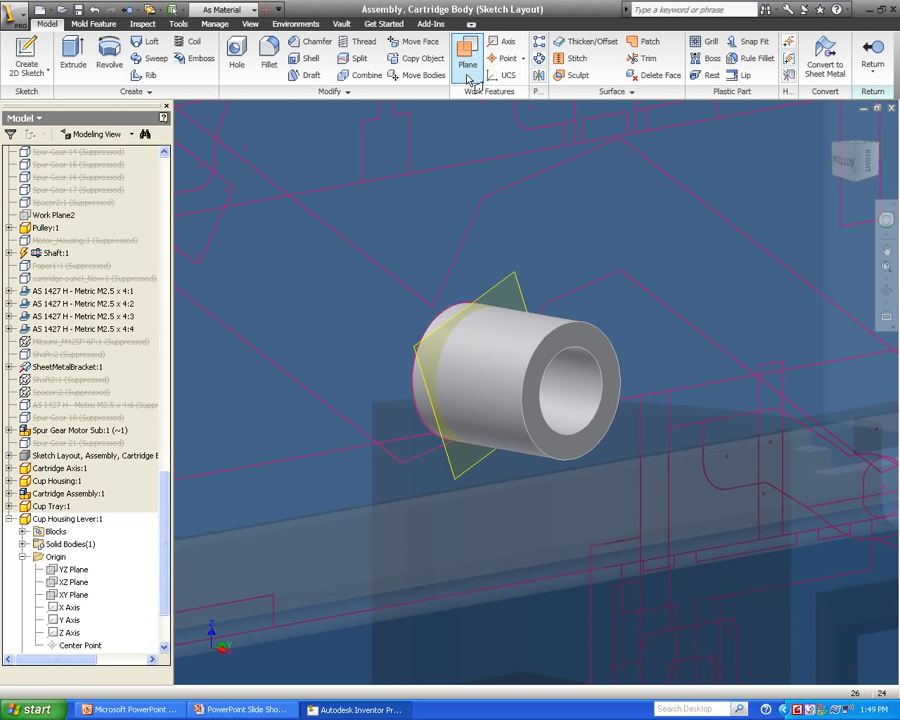
left_click(414, 349)
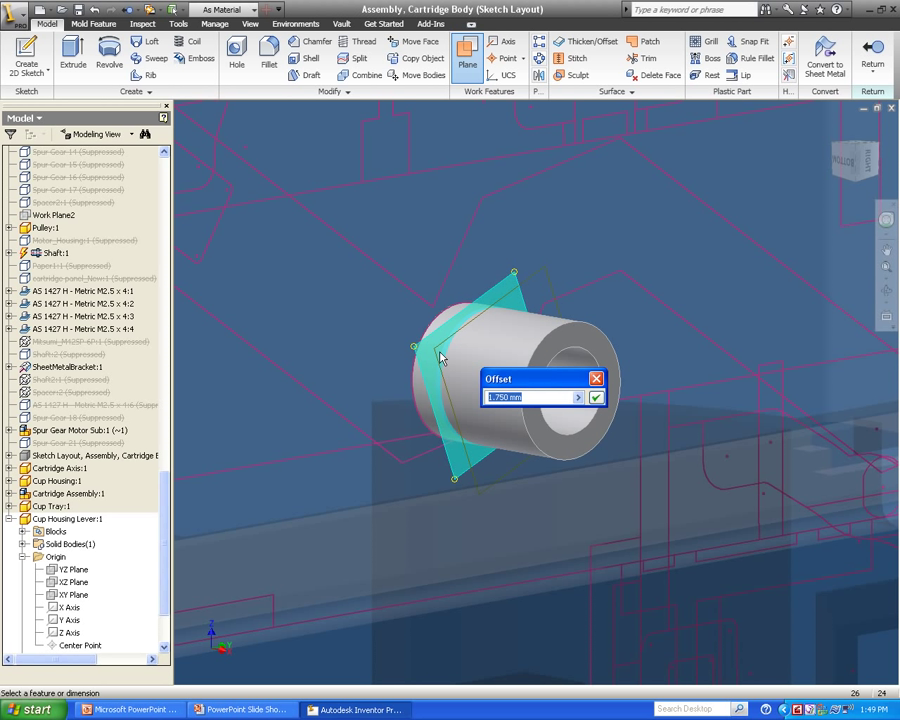
key("Return")
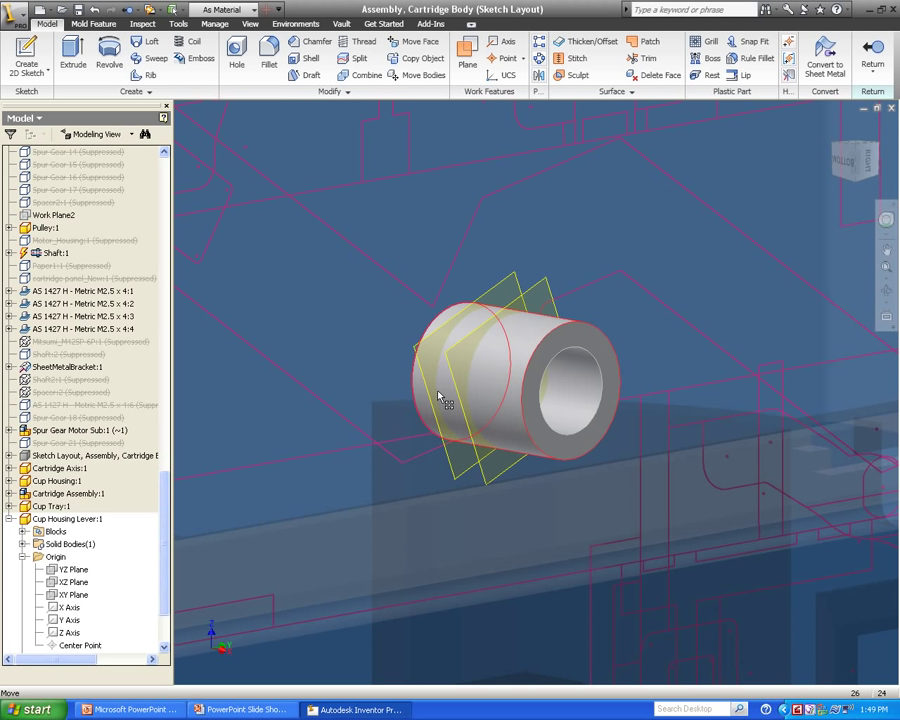
left_click(872, 70)
left_click(754, 181)
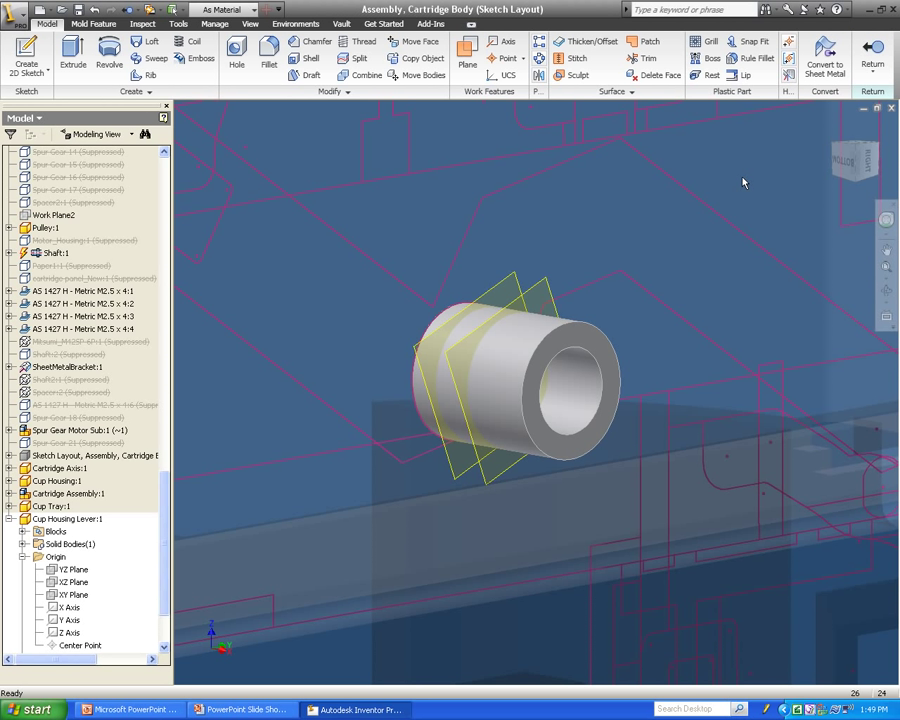
- Extrude both zigzag lever regions From-To between the work-plane faces, merging them with the cylinder
key("e")
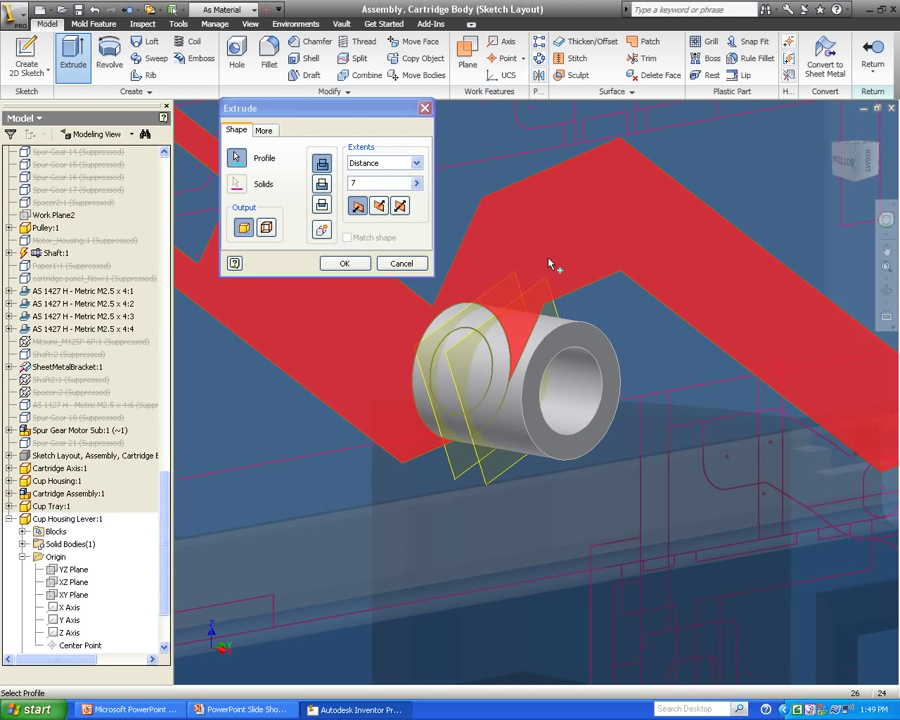
left_click(548, 263)
scroll(579, 315, "up", 3)
scroll(579, 315, "down", 6)
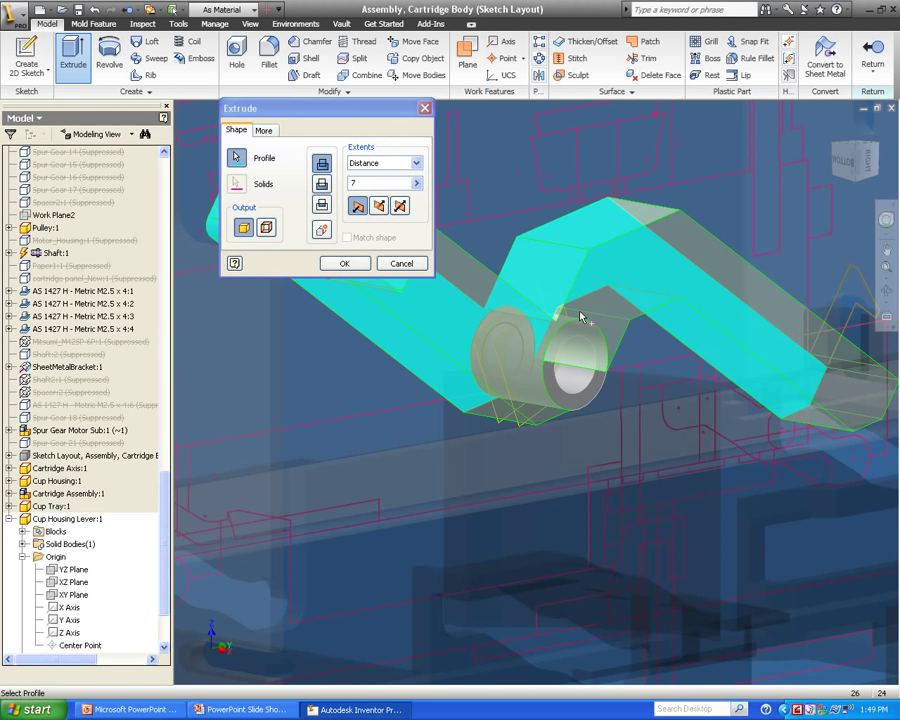
left_click(860, 318)
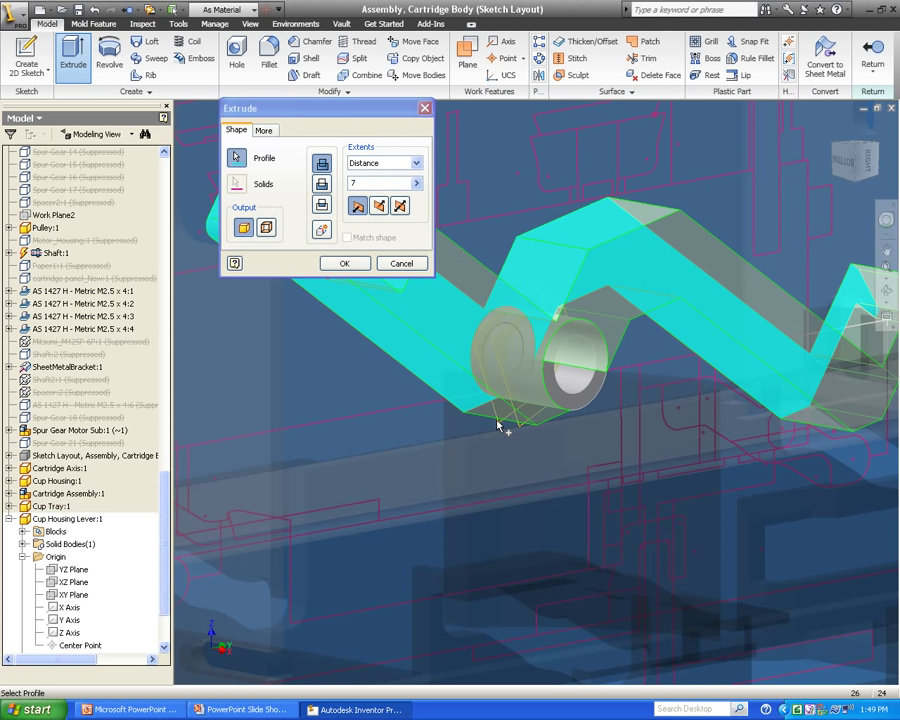
left_click(400, 163)
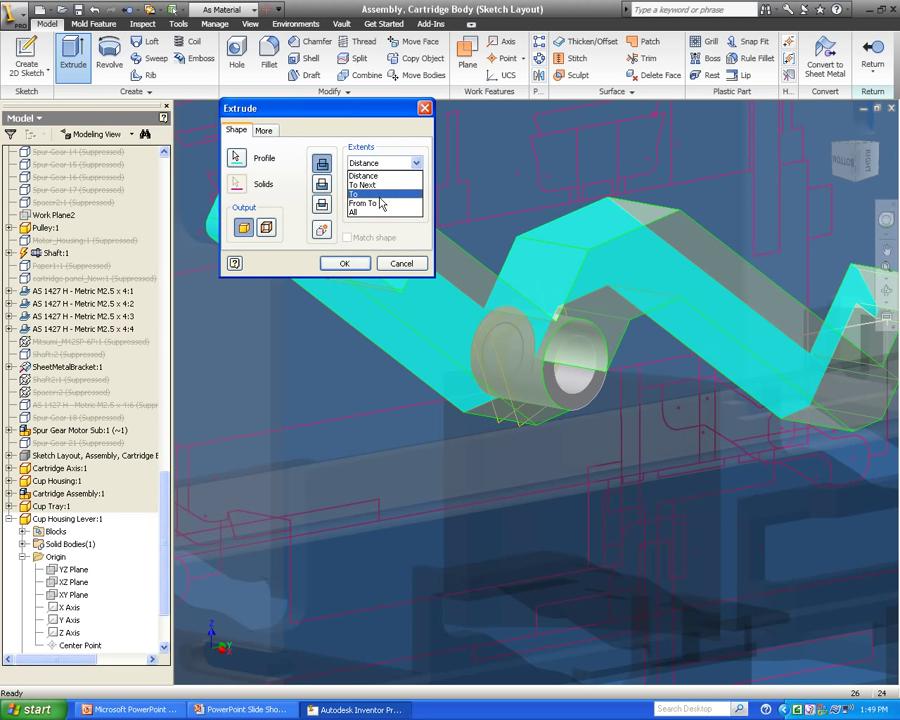
left_click(375, 203)
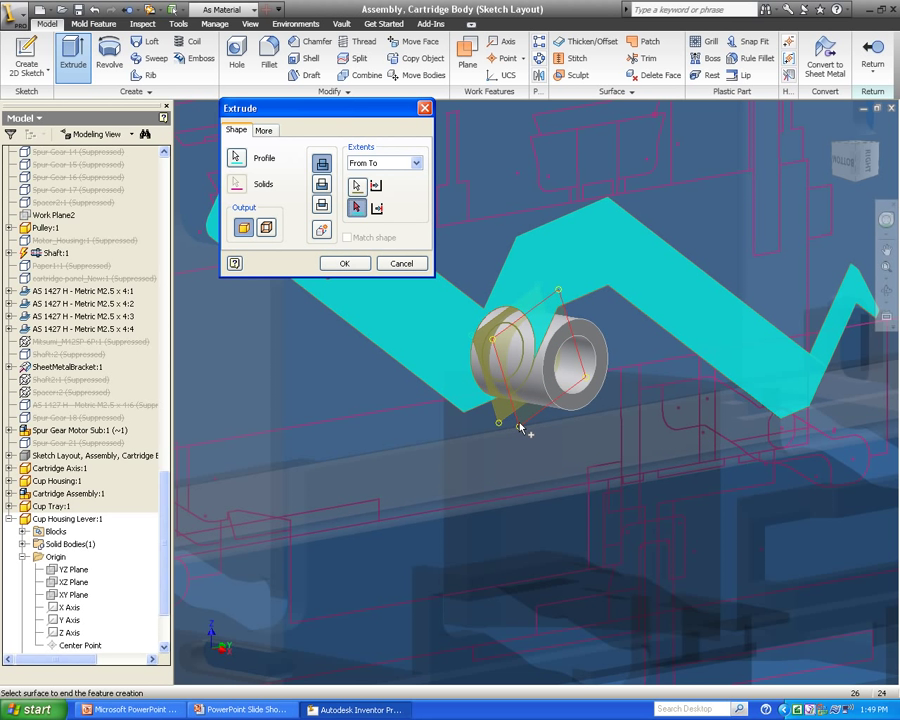
left_click(485, 407)
left_click(338, 264)
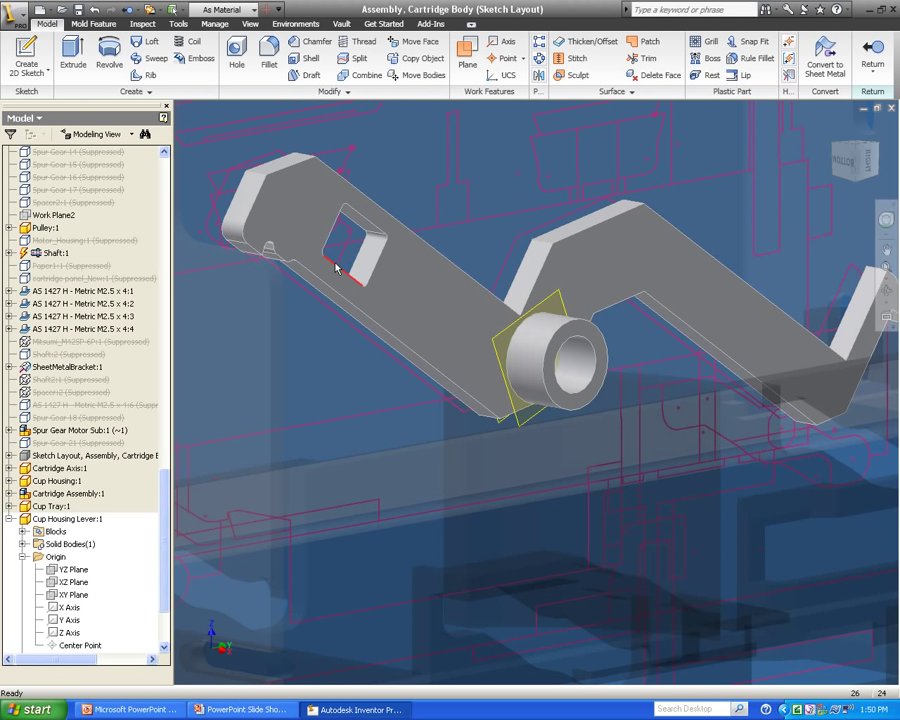
left_click(873, 62)
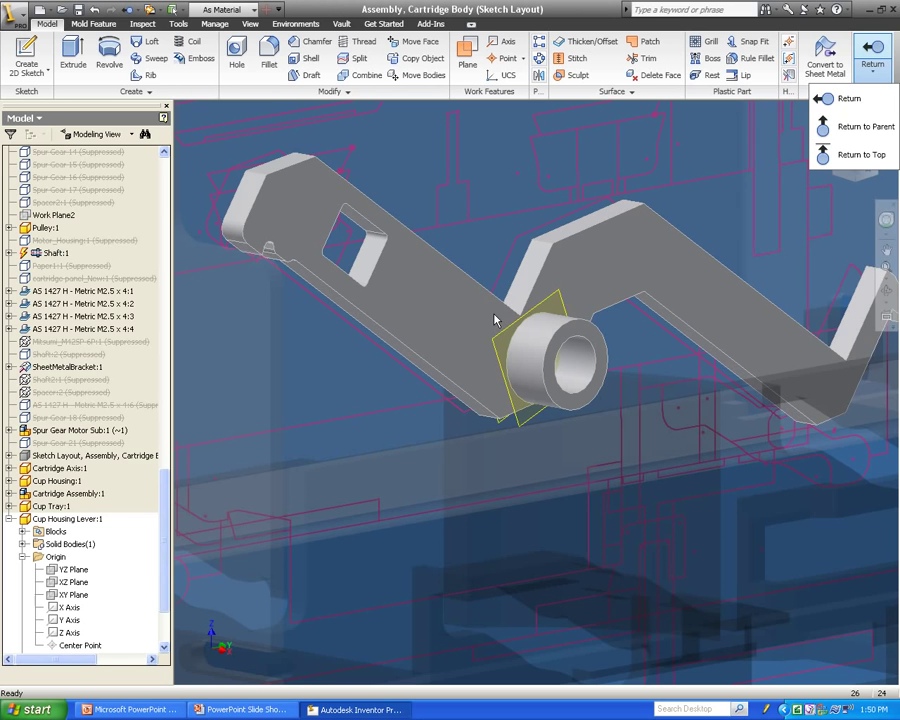
- Return to the Cartridge Body assembly, drag Cartridge Assembly:1 to a new spot, and view from the right
left_click(838, 98)
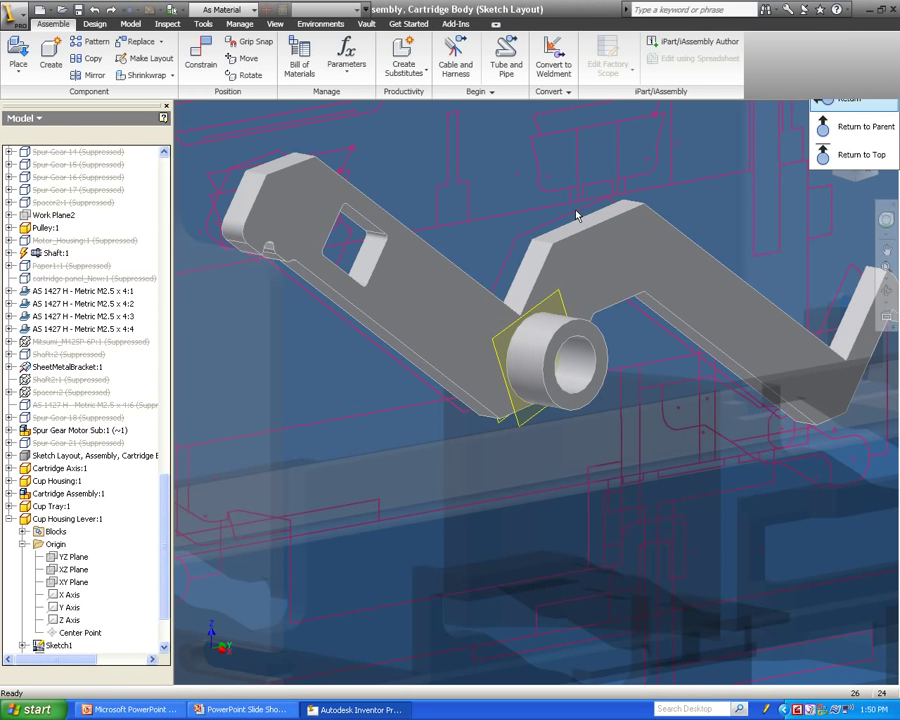
scroll(540, 231, "up", 5)
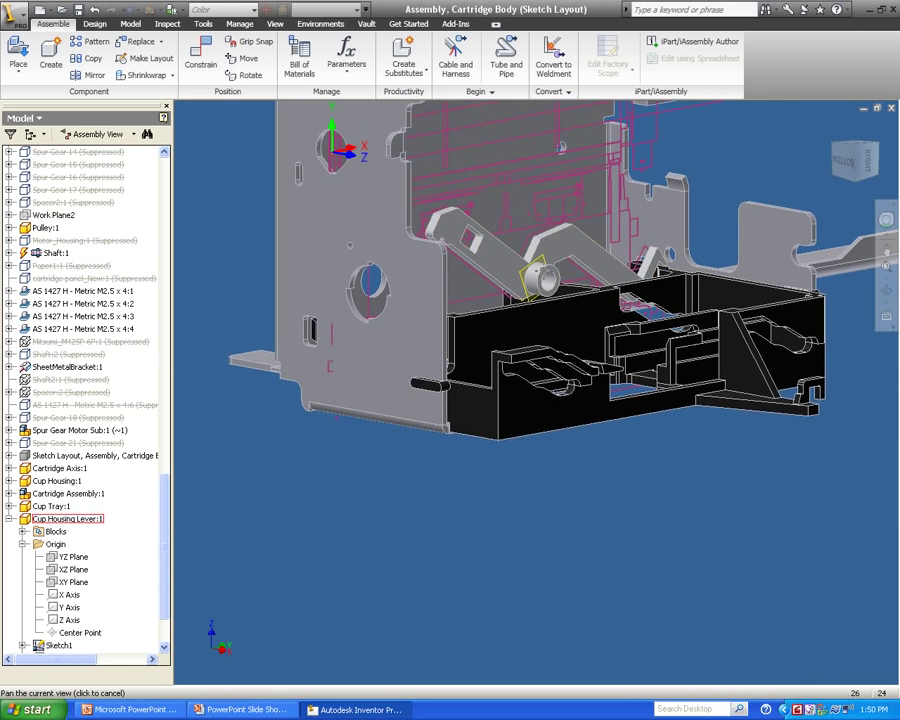
middle_click_drag(448, 284, 426, 362)
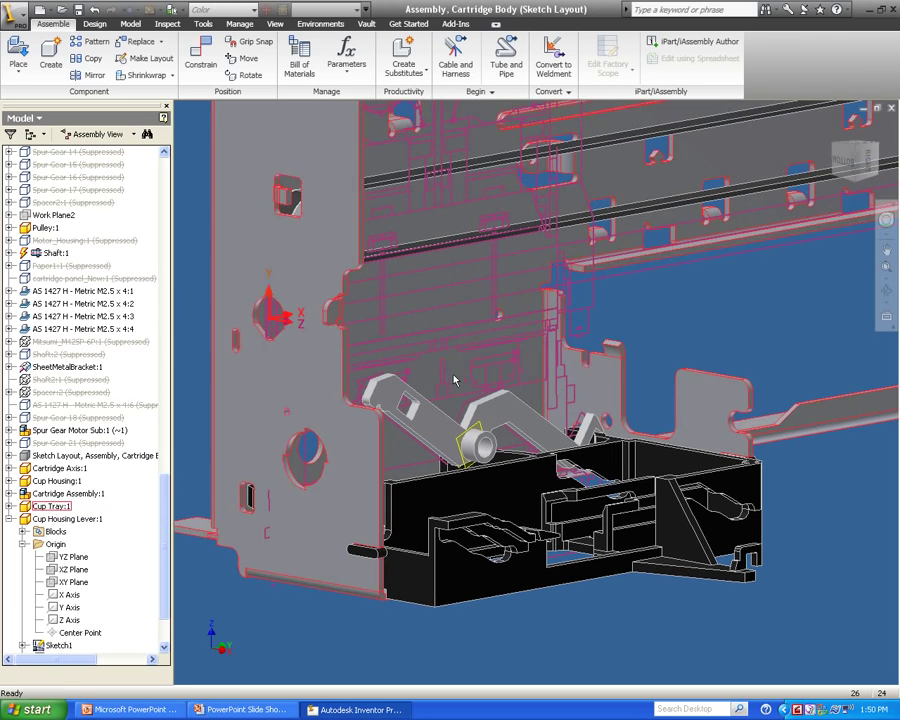
mouse_move(424, 360)
left_mouse_down()
mouse_move(462, 353)
mouse_move(430, 358)
left_mouse_up()
scroll(487, 368, "up", 3)
scroll(487, 368, "down", 3)
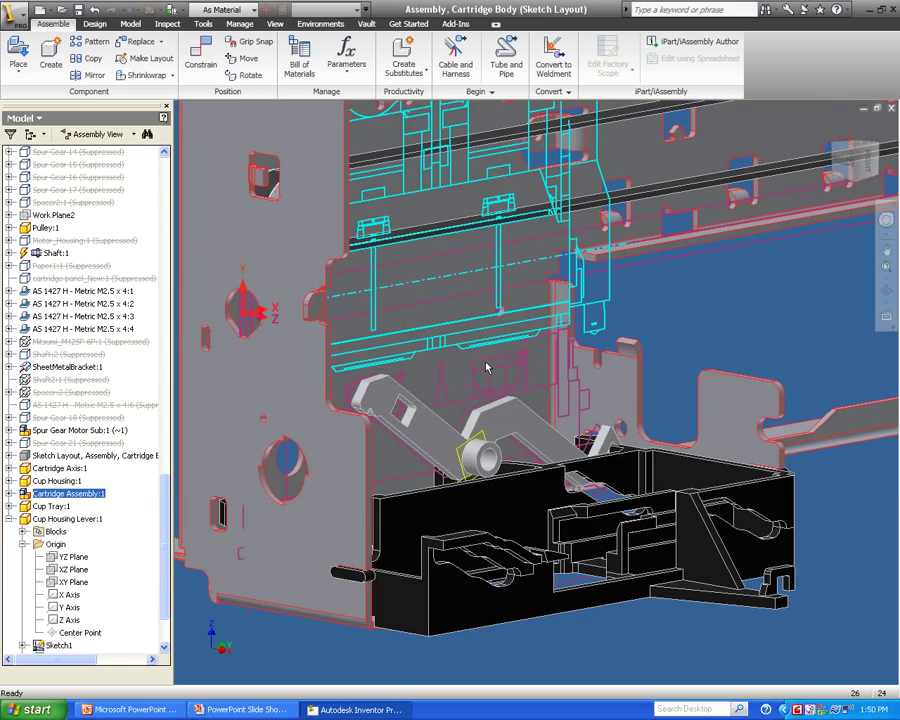
scroll(487, 368, "down", 3)
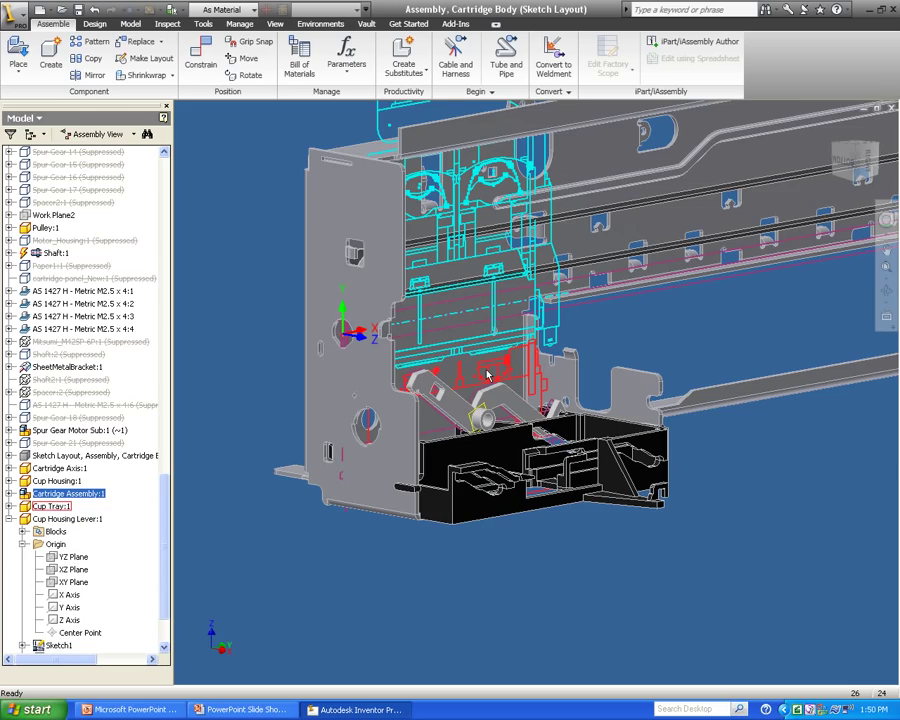
key("F6")
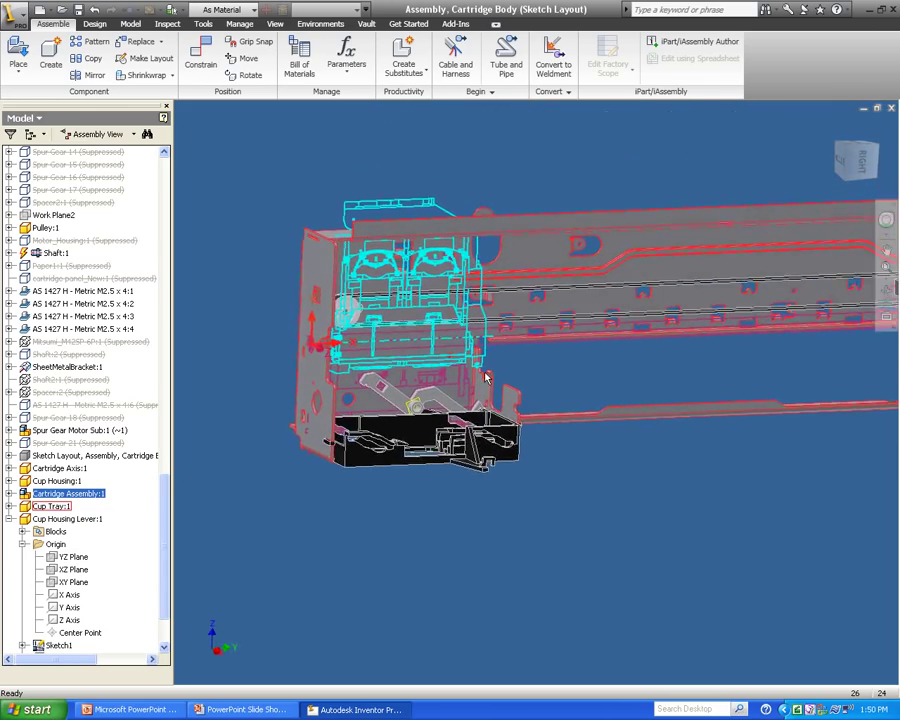